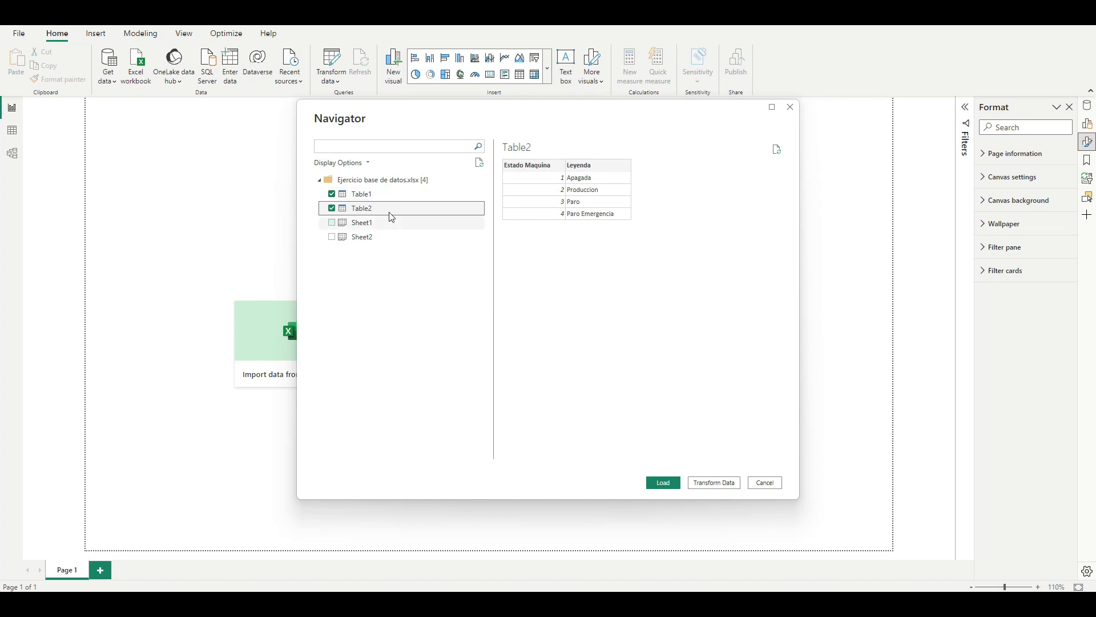
Open Table1 and Table2 for data transformation and rename the Table1 query as "Tabla Hechos Datos Maquina Real"
click(378, 195)
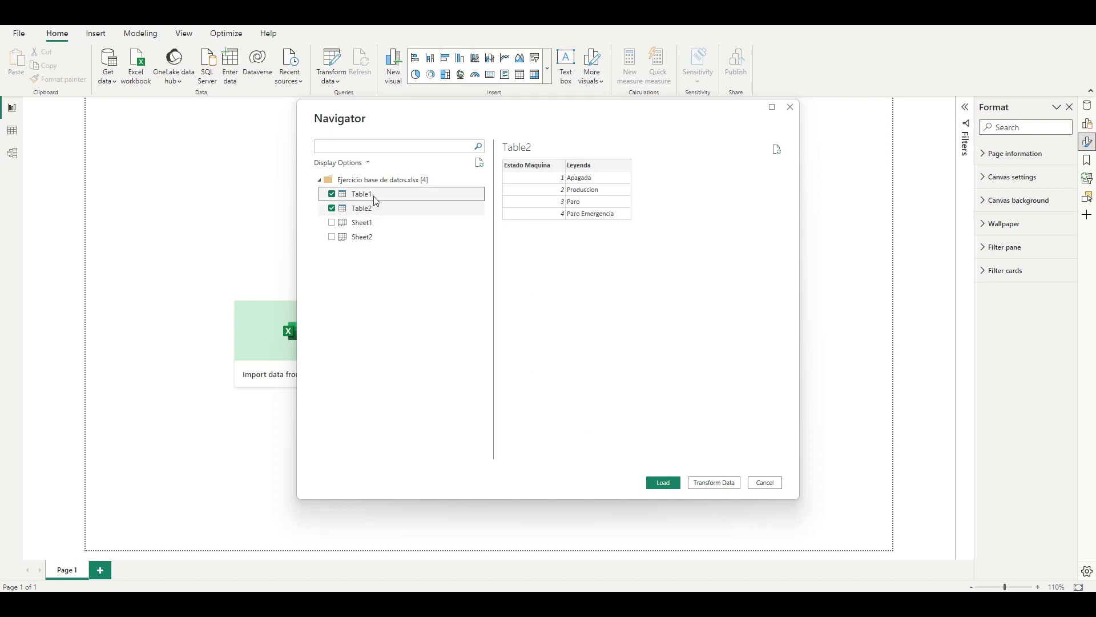
click(715, 483)
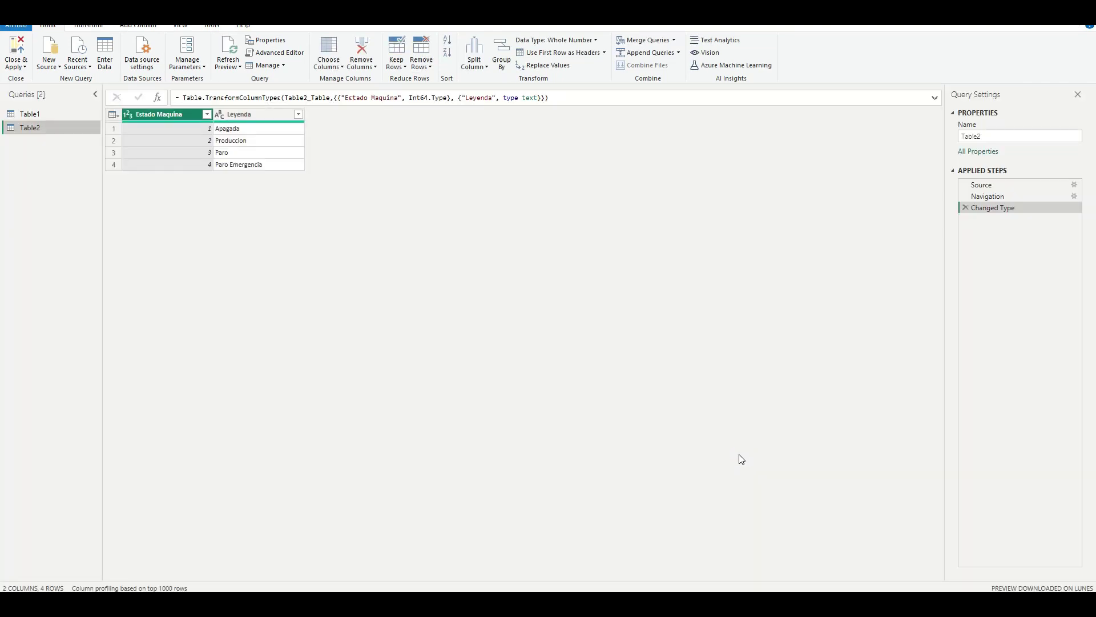
click(53, 115)
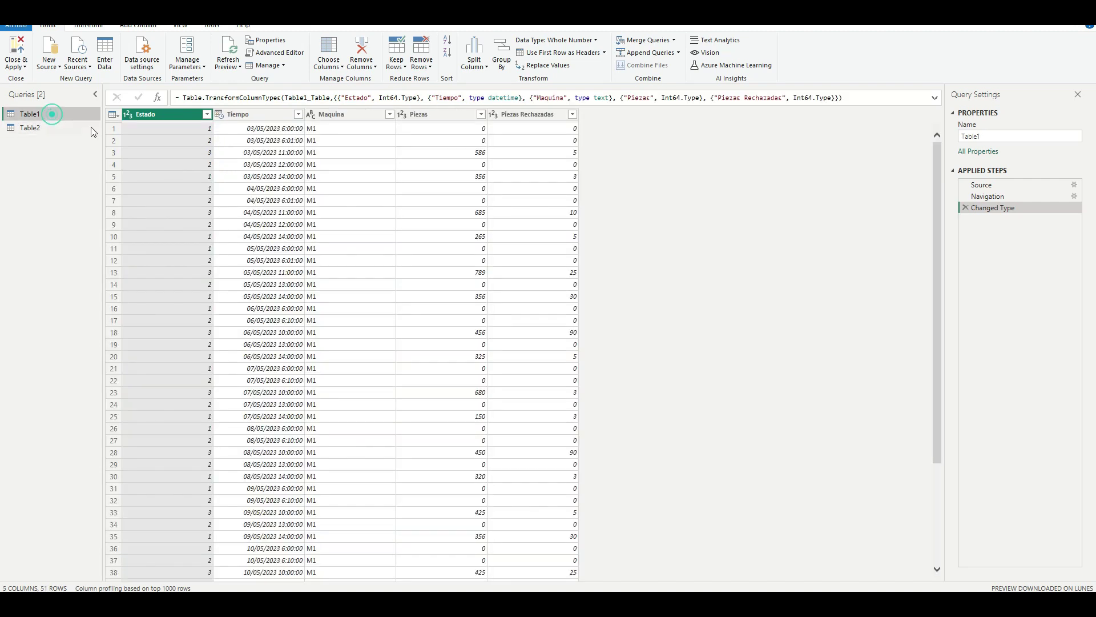
double_click(997, 137)
text(T)
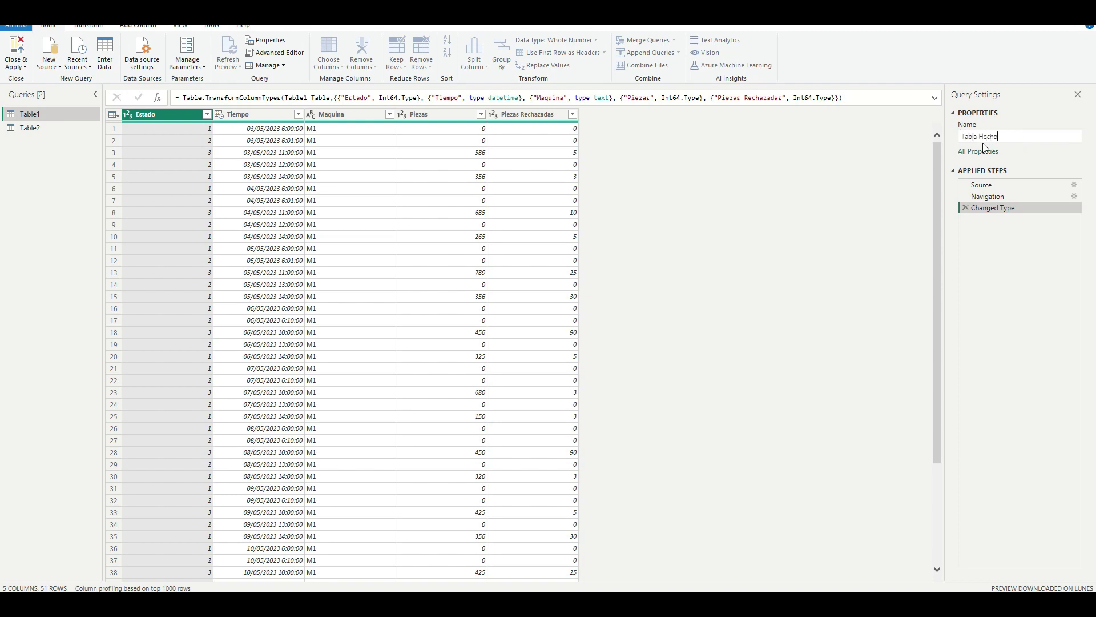
text(abla Hechos DAto)
text(tos)
key(Return)
Rename the Table2 query as "Tabla Leyenda"
click(79, 126)
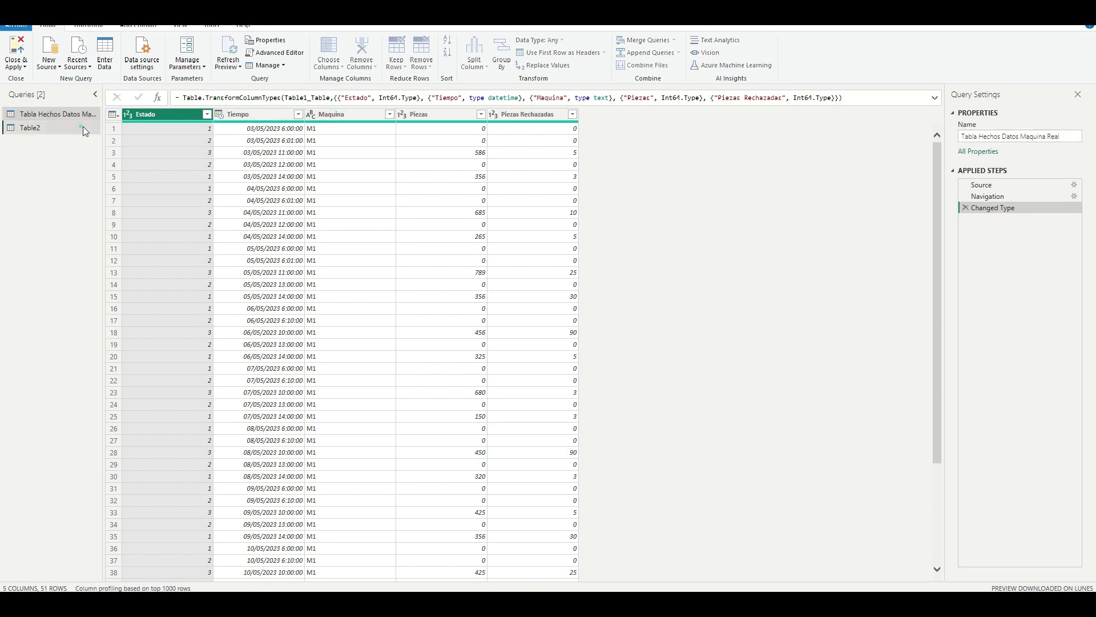
click(1029, 136)
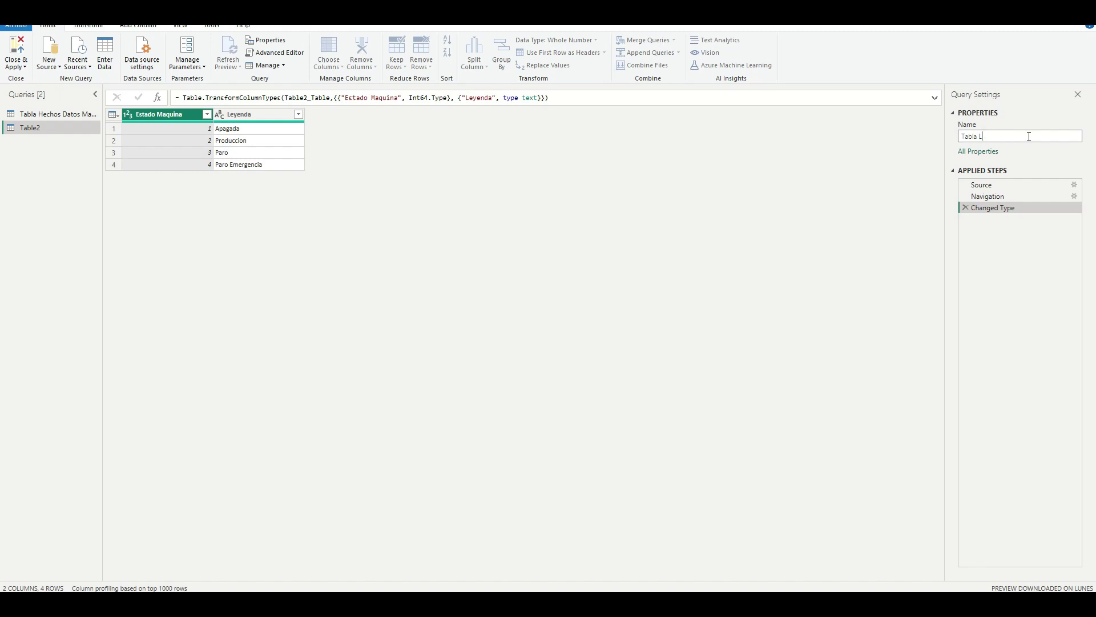
text(Tabla Leyenda)
key(Return)
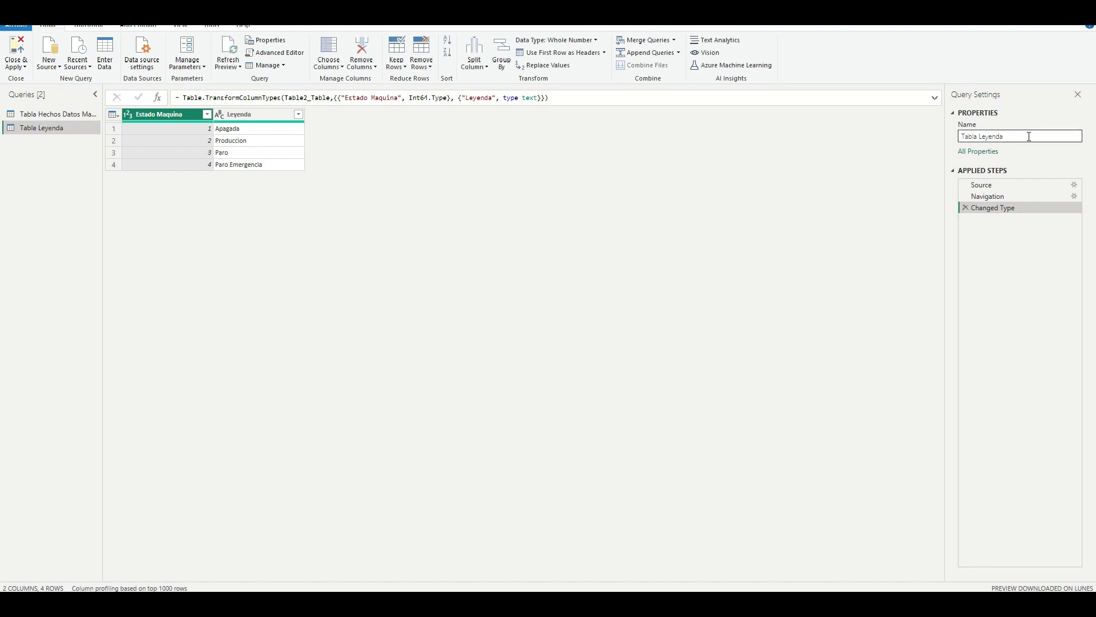
Add an index column starting from 0 to Tabla Hechos Datos Maquina Real and move it before the Estado column
click(40, 116)
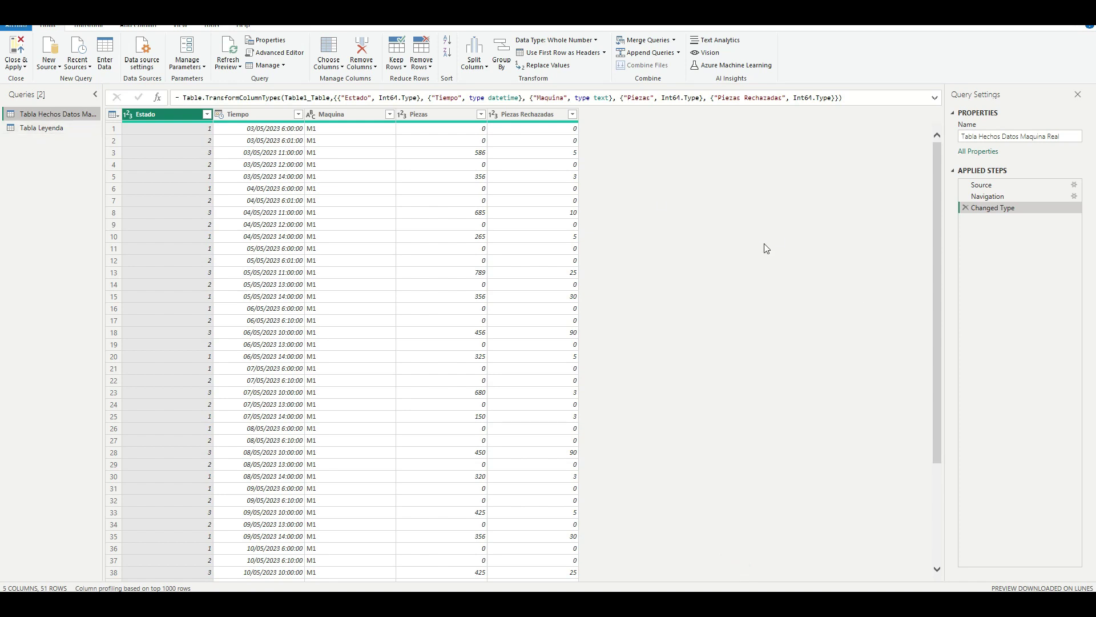
click(126, 26)
click(175, 54)
click(174, 66)
drag(637, 115, 145, 104)
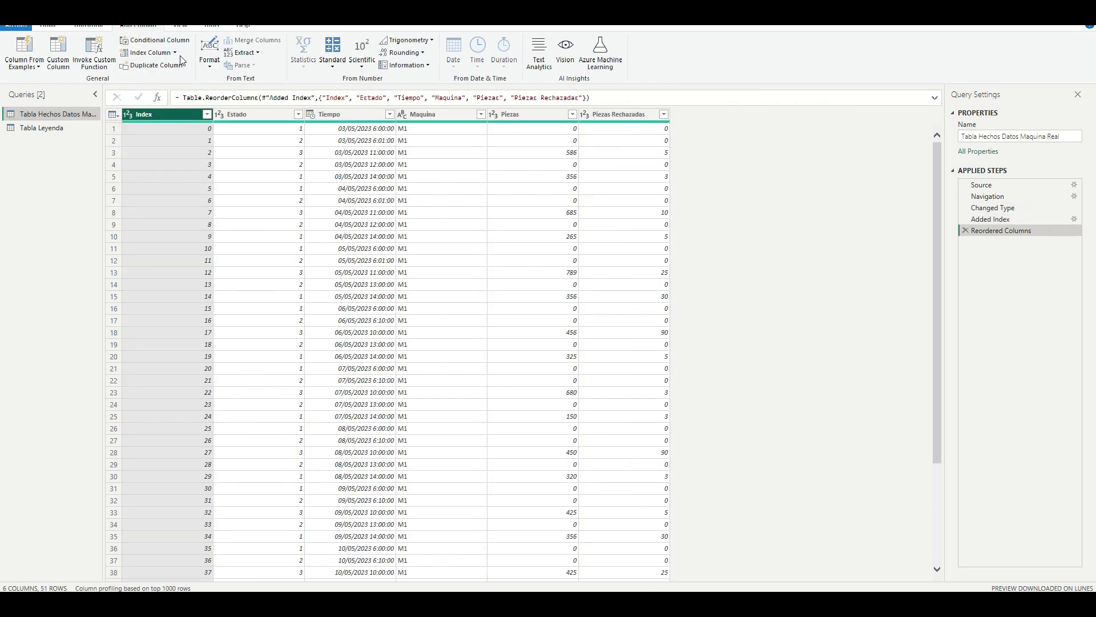
Add a second index column starting from 1 and place it directly after the Index column
click(175, 53)
click(168, 77)
drag(711, 117, 259, 116)
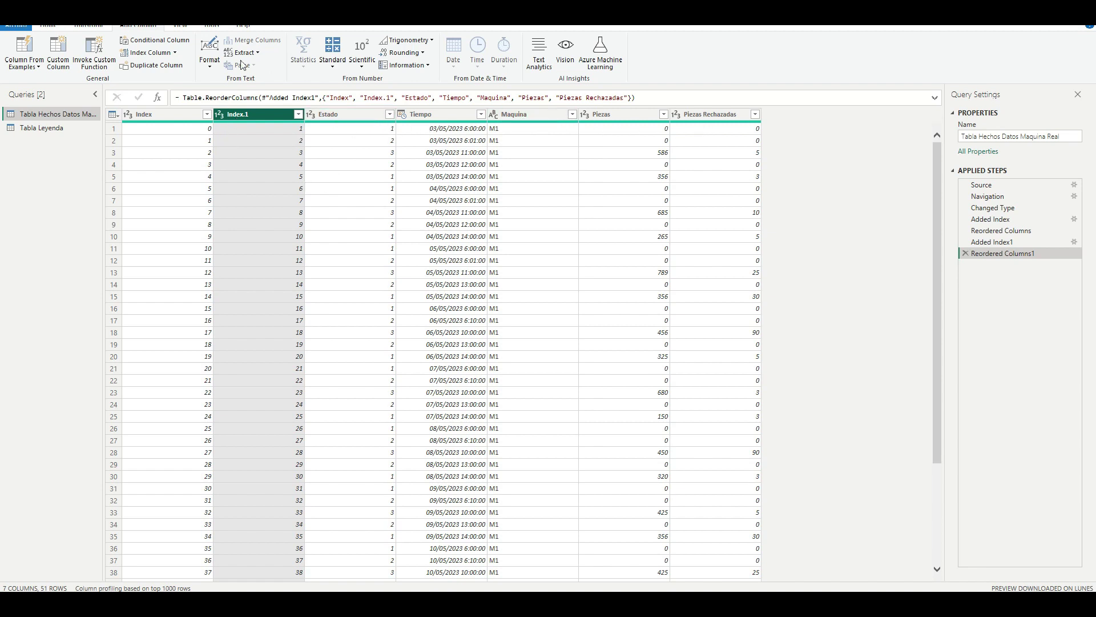
Check the column quality statistics of Tabla Hechos Datos Maquina Real and hide them again
click(209, 26)
click(180, 26)
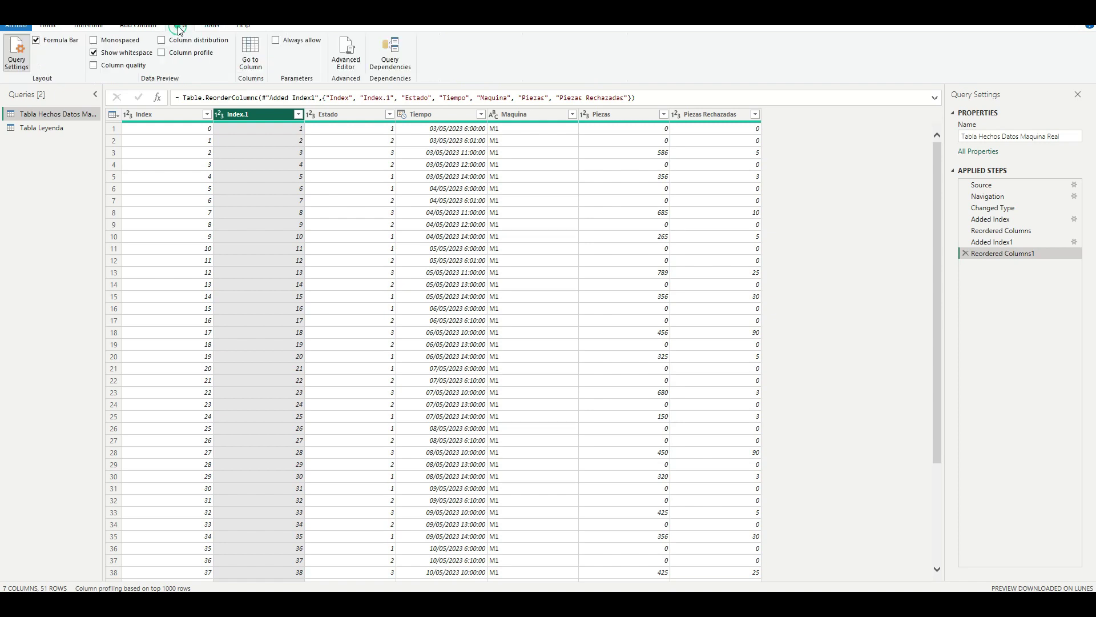
click(127, 66)
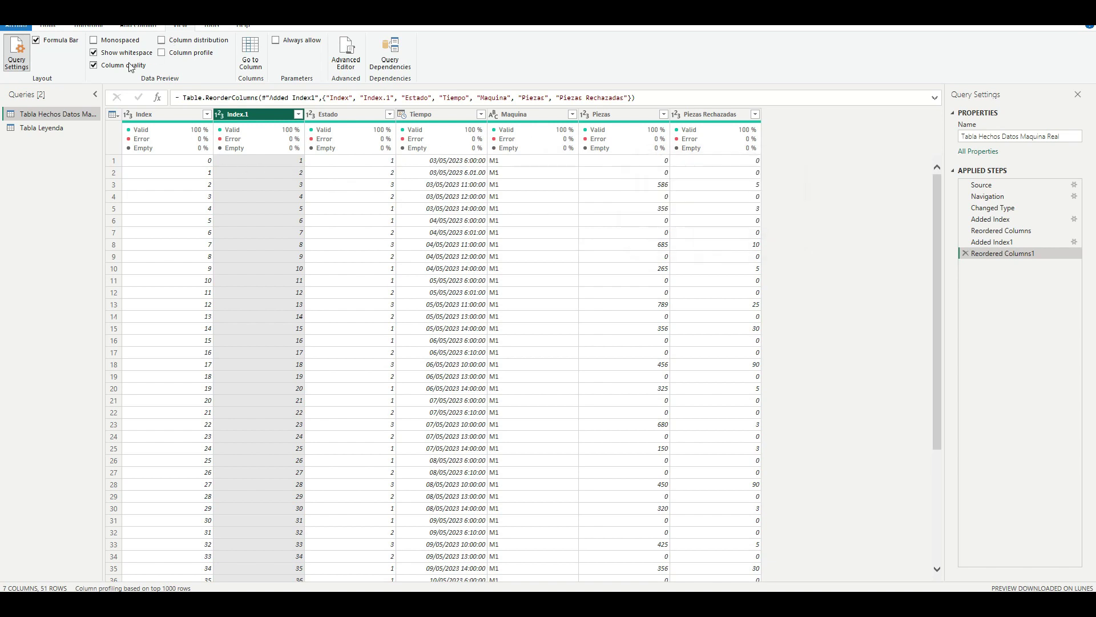
click(97, 65)
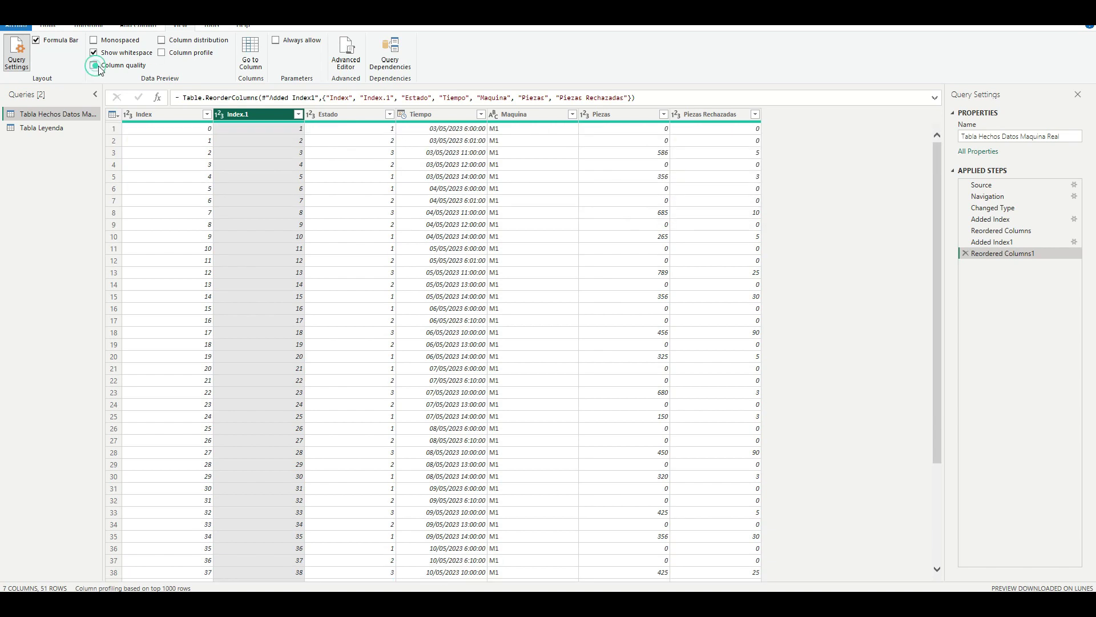
Merge Tabla Hechos Datos Maquina Real with itself, matching Index.1 to Index with a Left Outer join
click(49, 25)
click(851, 176)
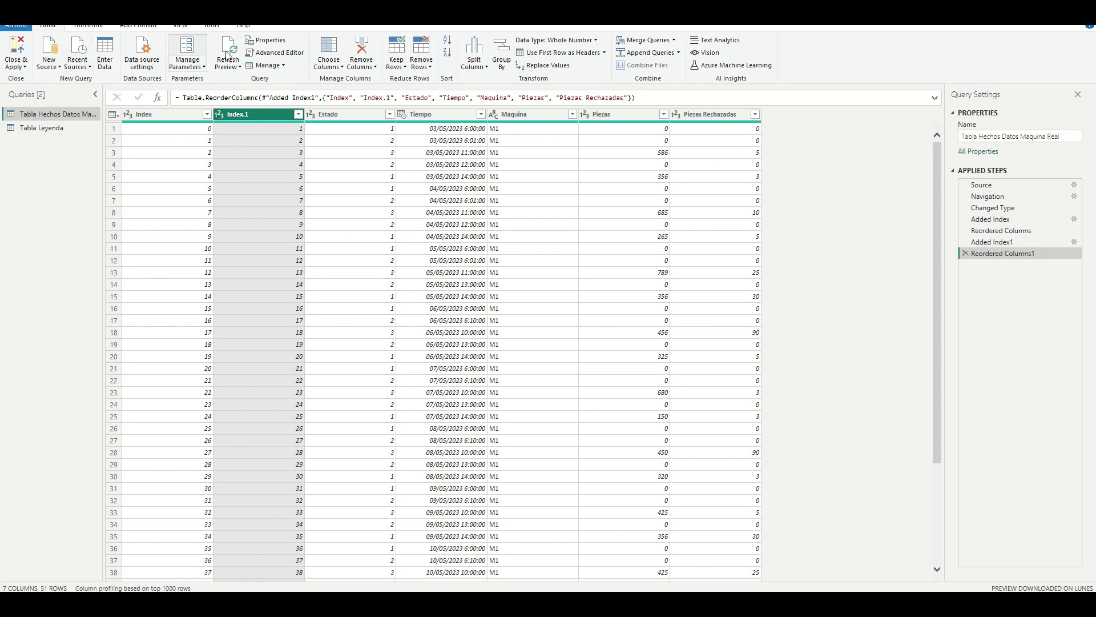
click(674, 39)
click(662, 55)
click(421, 209)
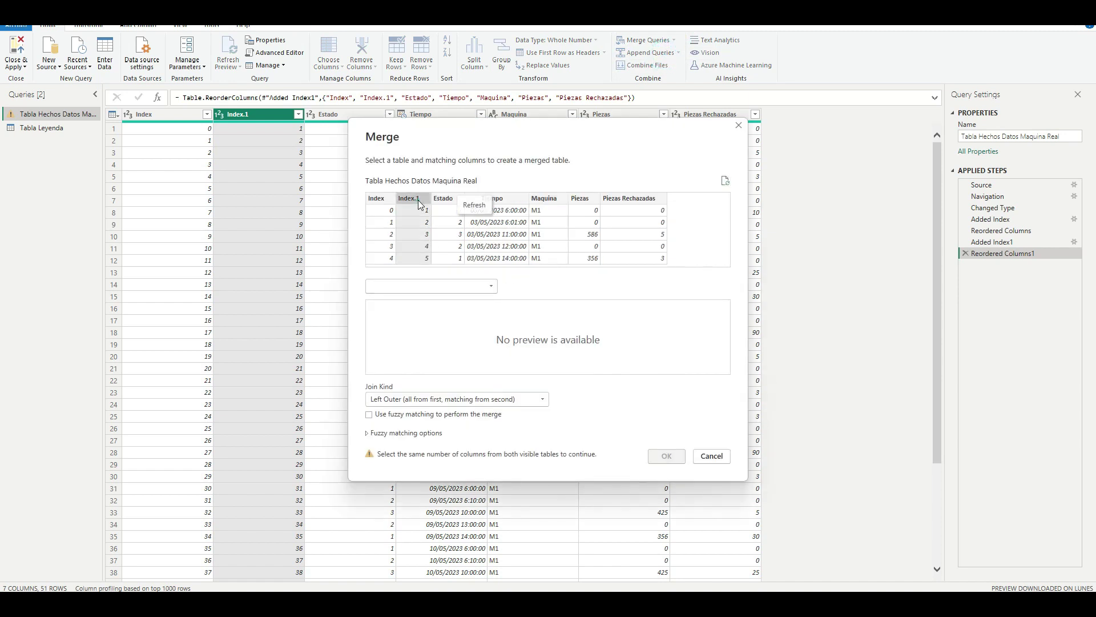
click(490, 286)
click(475, 298)
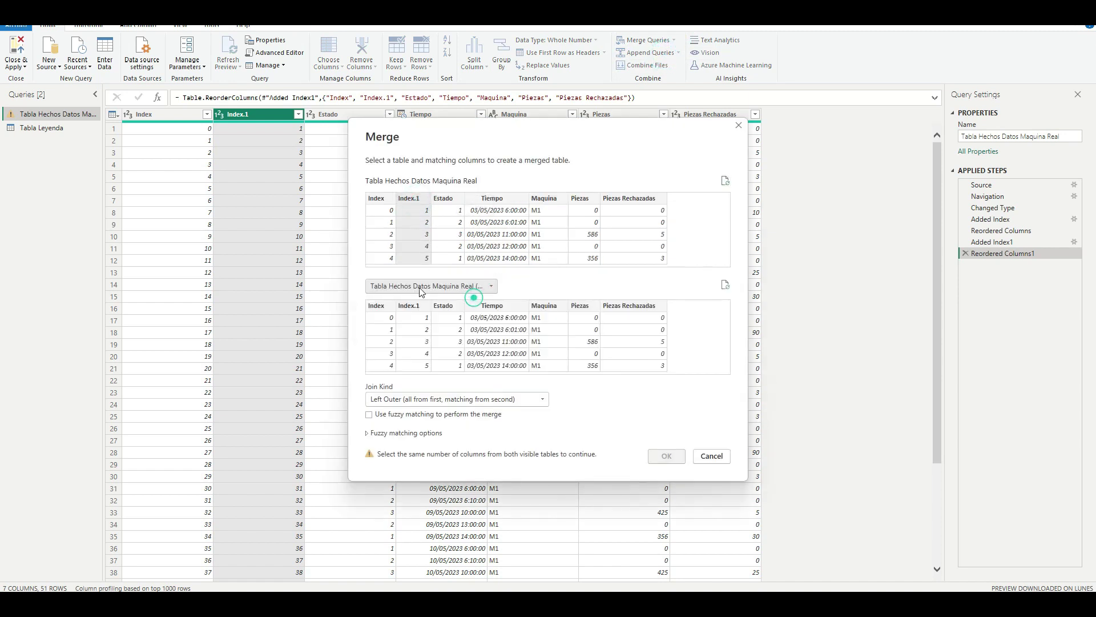
click(382, 200)
click(410, 199)
click(387, 314)
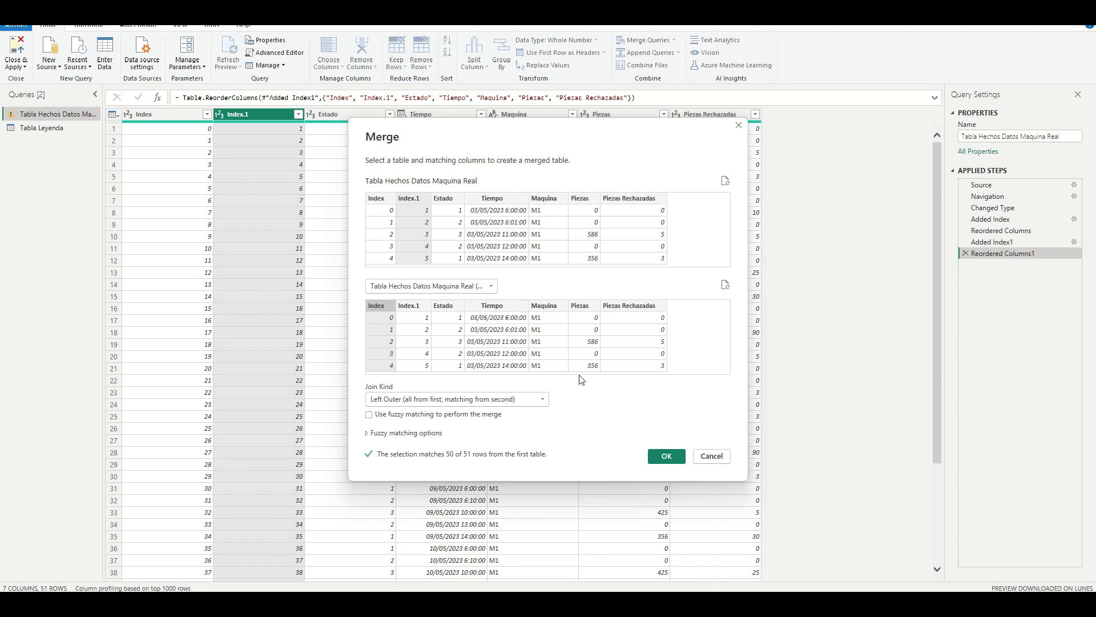
click(666, 457)
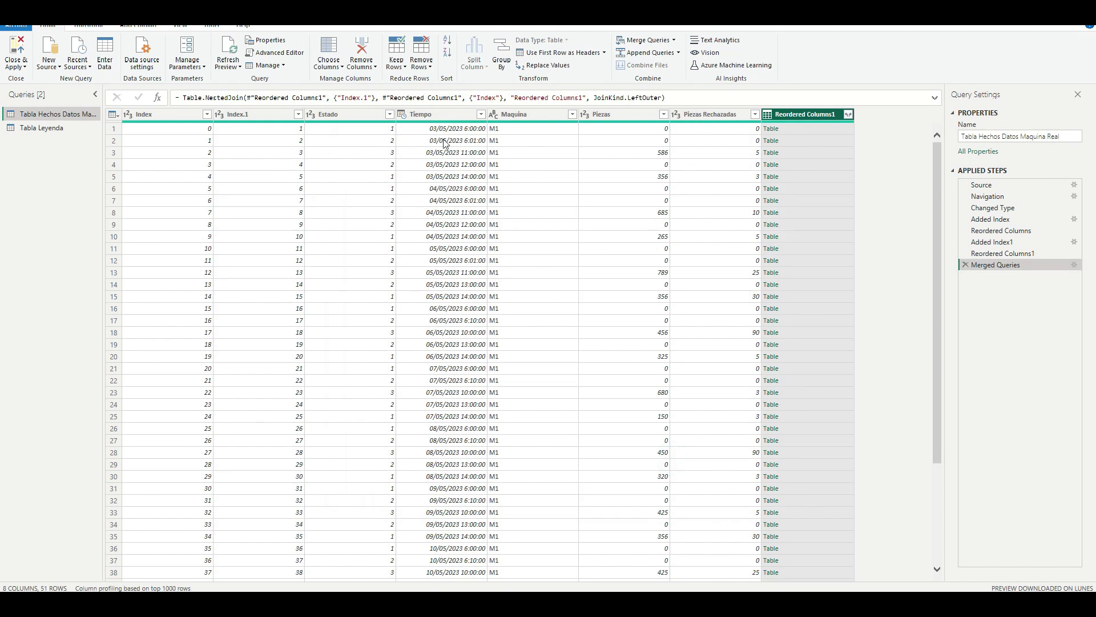
Expand the merged Reordered Columns1 column with only Tiempo, Piezas and Piezas Rechazadas, keeping the original column name as prefix
click(848, 115)
click(682, 161)
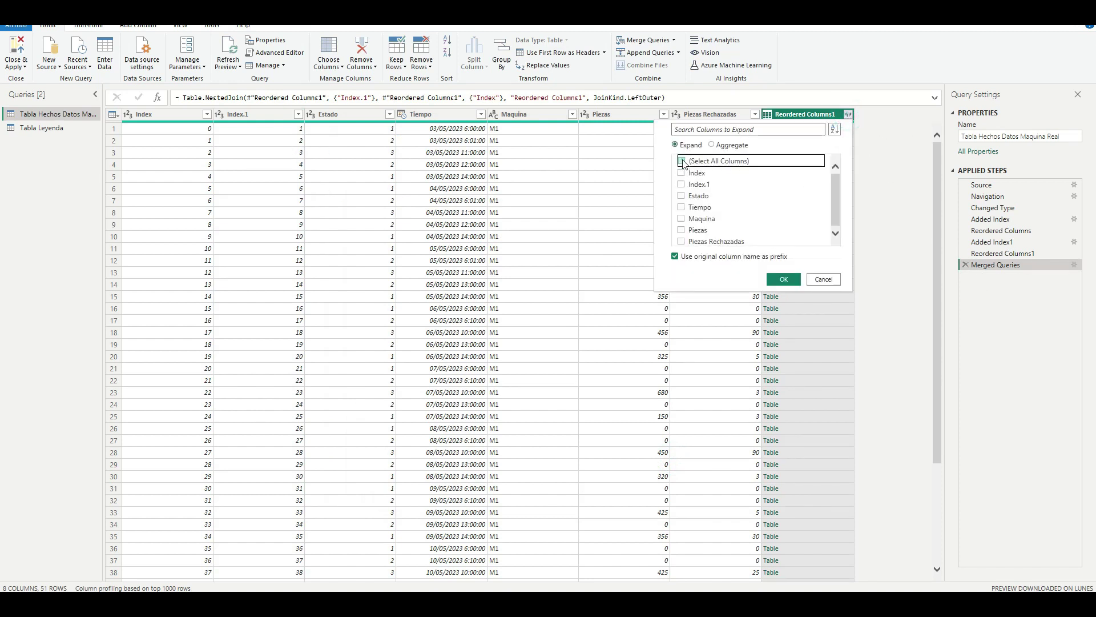
click(681, 207)
click(832, 207)
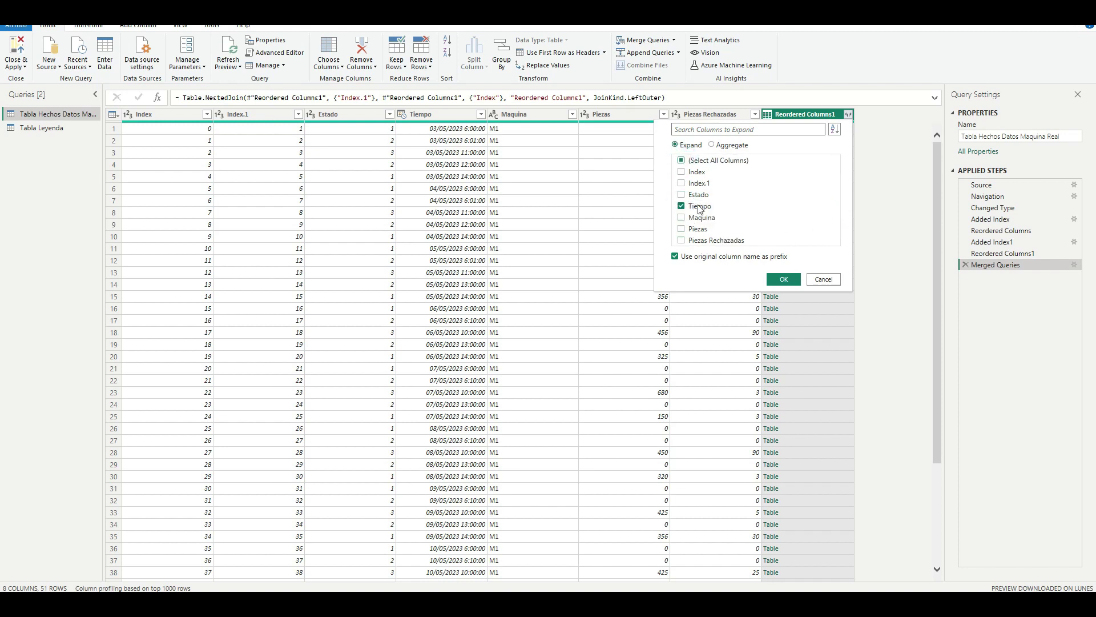
click(683, 229)
click(729, 244)
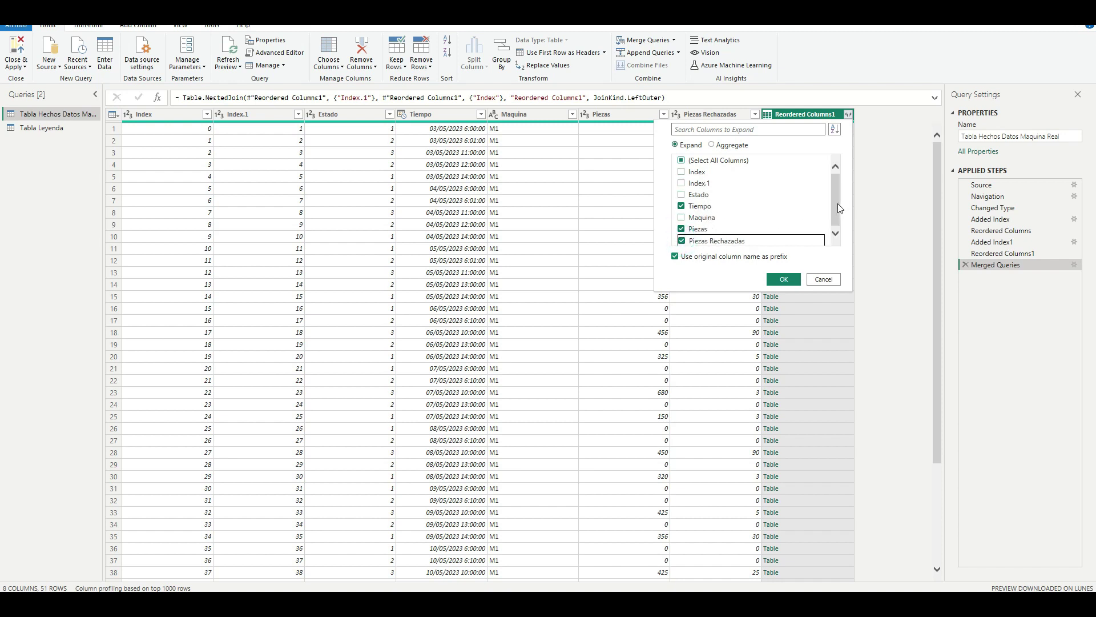
click(783, 277)
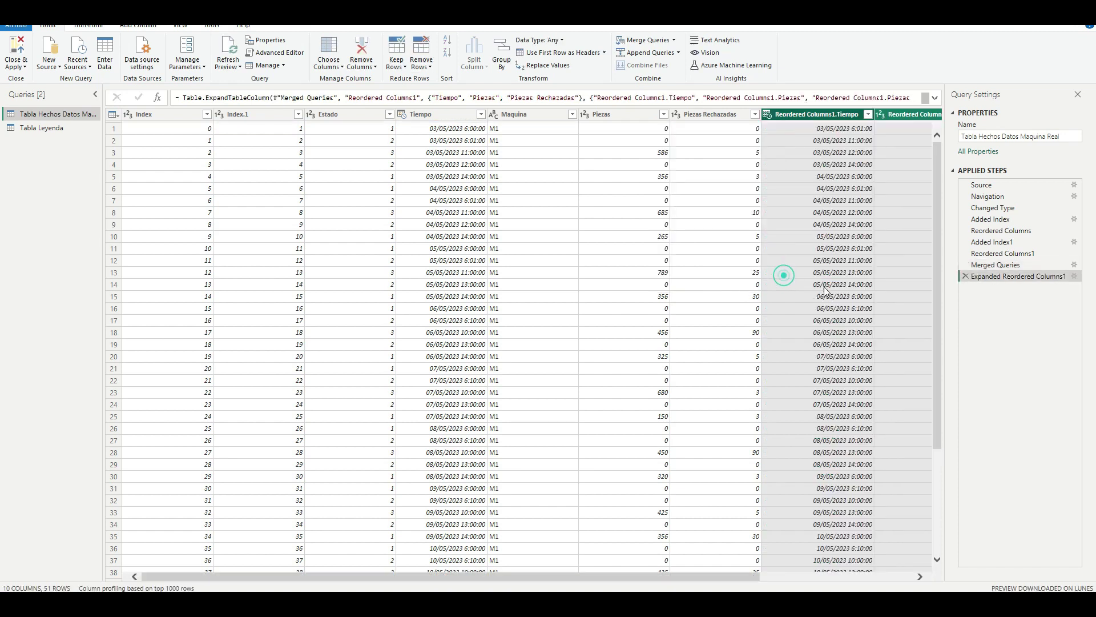
Review the state codes in Tabla Leyenda and examine the expanded time and piece values in the fact table's Estado 2 rows
drag(726, 578, 693, 565)
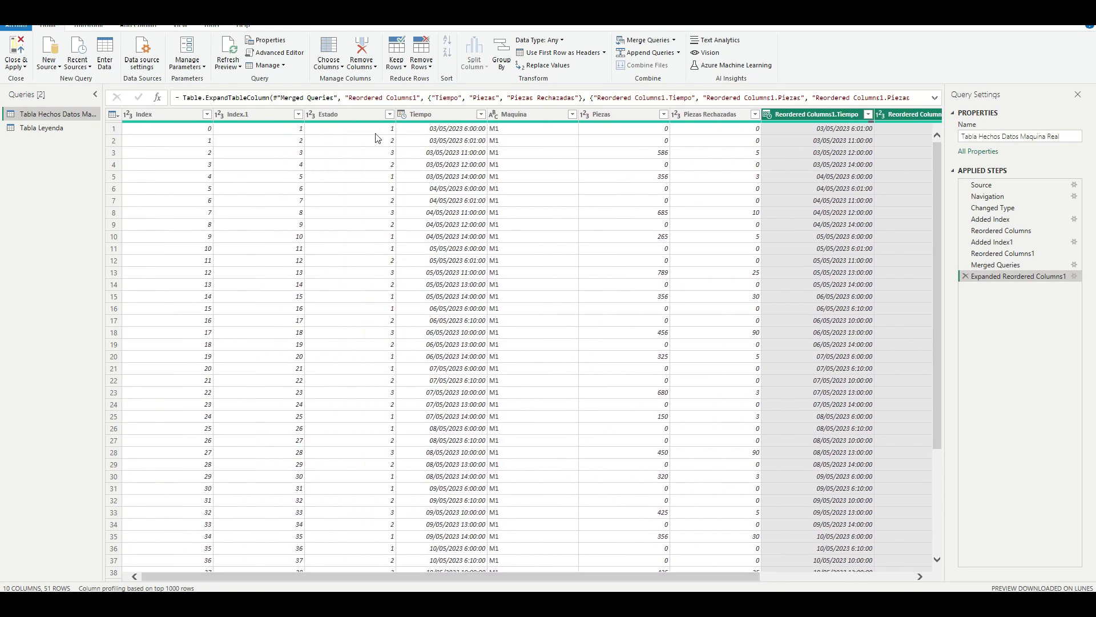
click(35, 128)
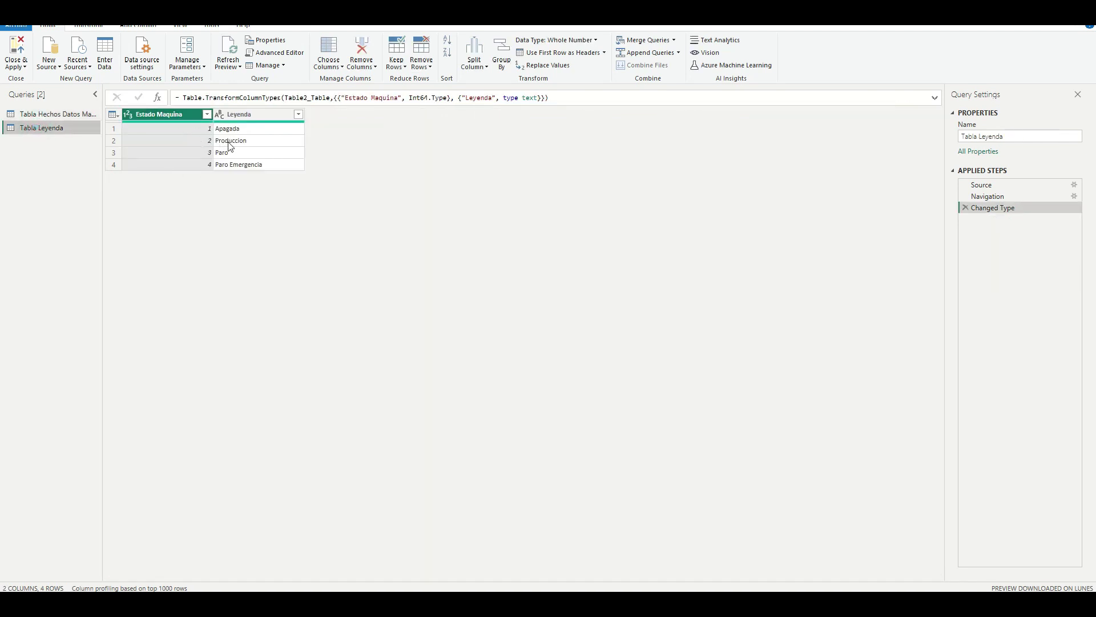
click(84, 116)
click(261, 143)
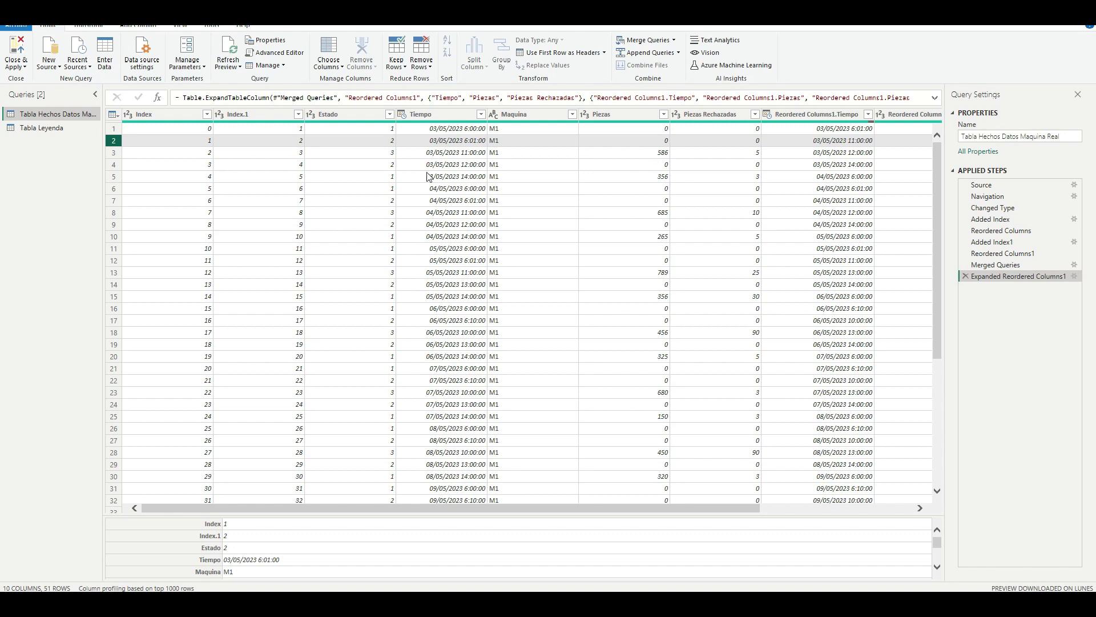
drag(604, 508, 776, 515)
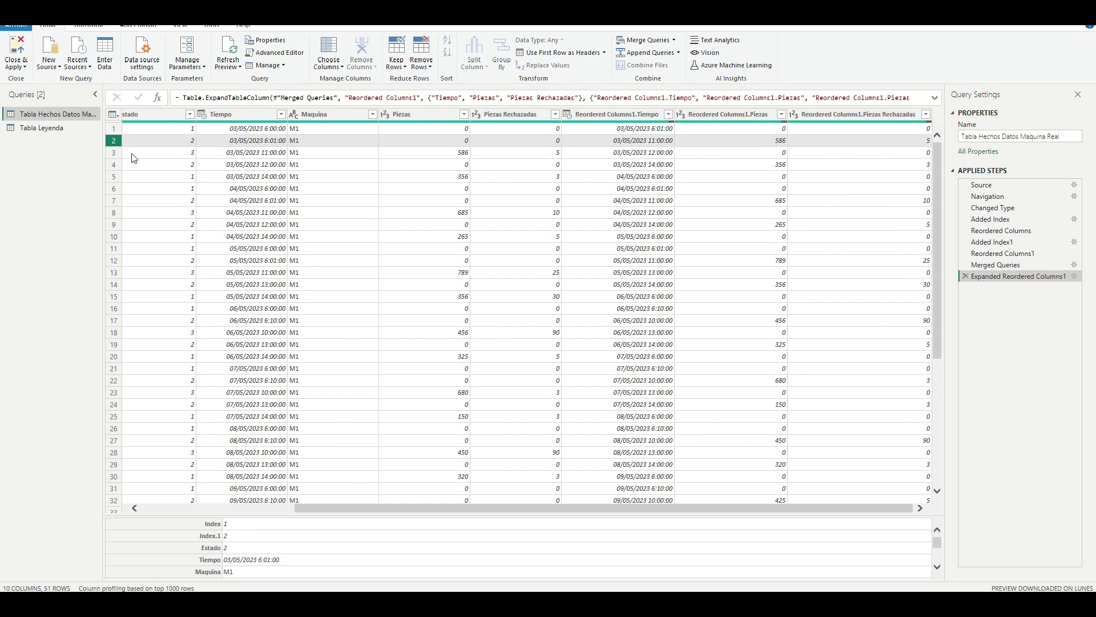
click(114, 164)
click(113, 200)
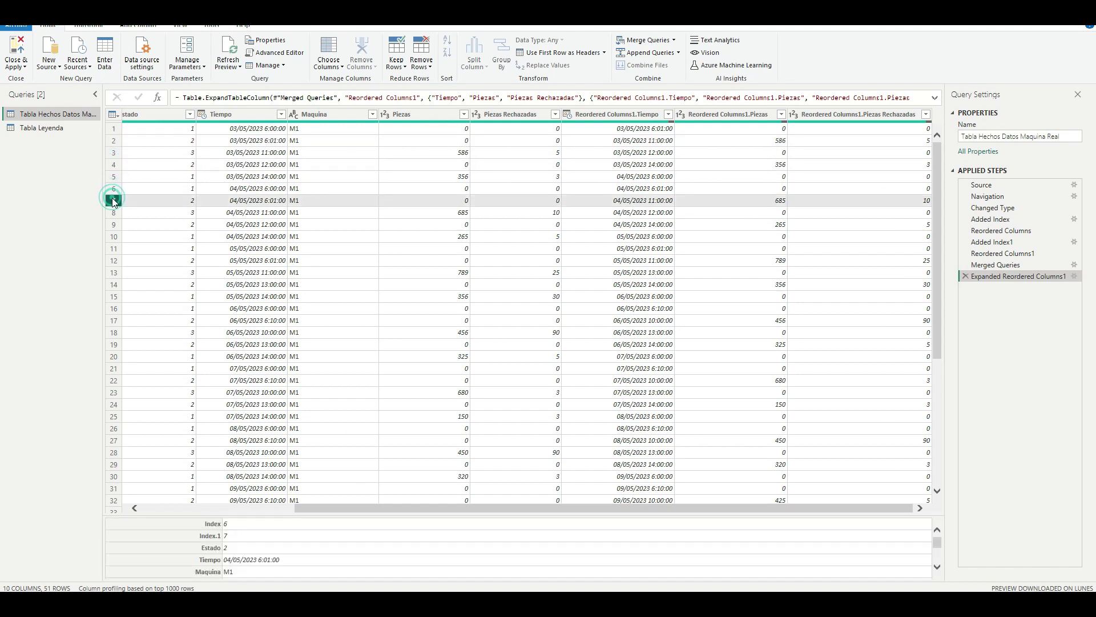
click(114, 225)
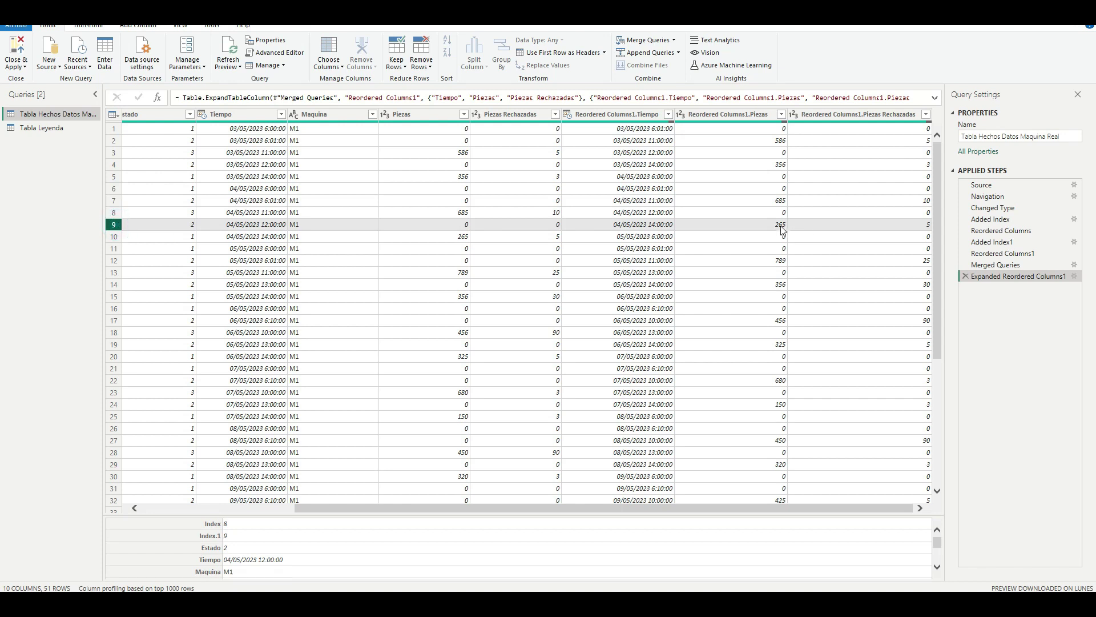
mouse_move(786, 508)
mouse_down()
mouse_move(670, 514)
mouse_move(796, 493)
mouse_up()
Rename the Reordered Columns1.Tiempo column as "Tiempo 2 Ordenado"
click(621, 113)
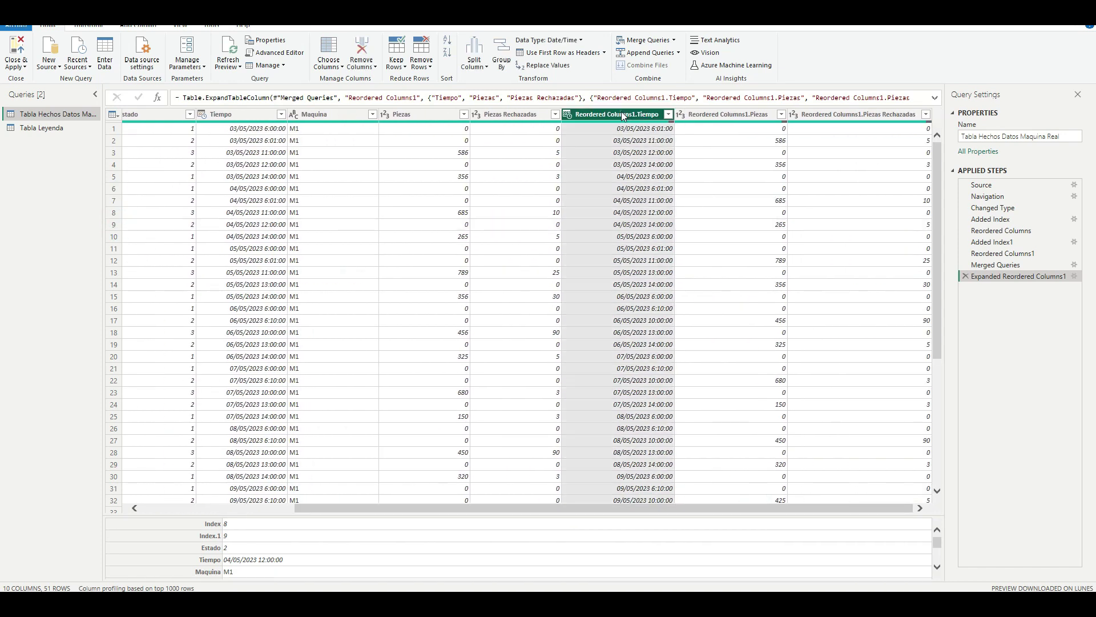
right_click(613, 115)
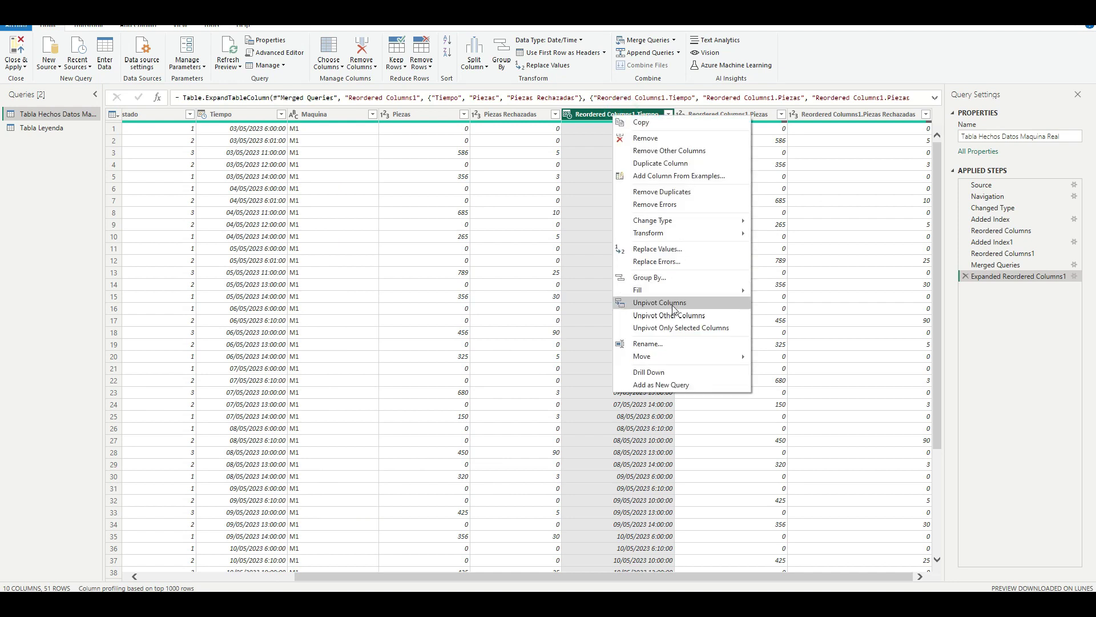
click(669, 346)
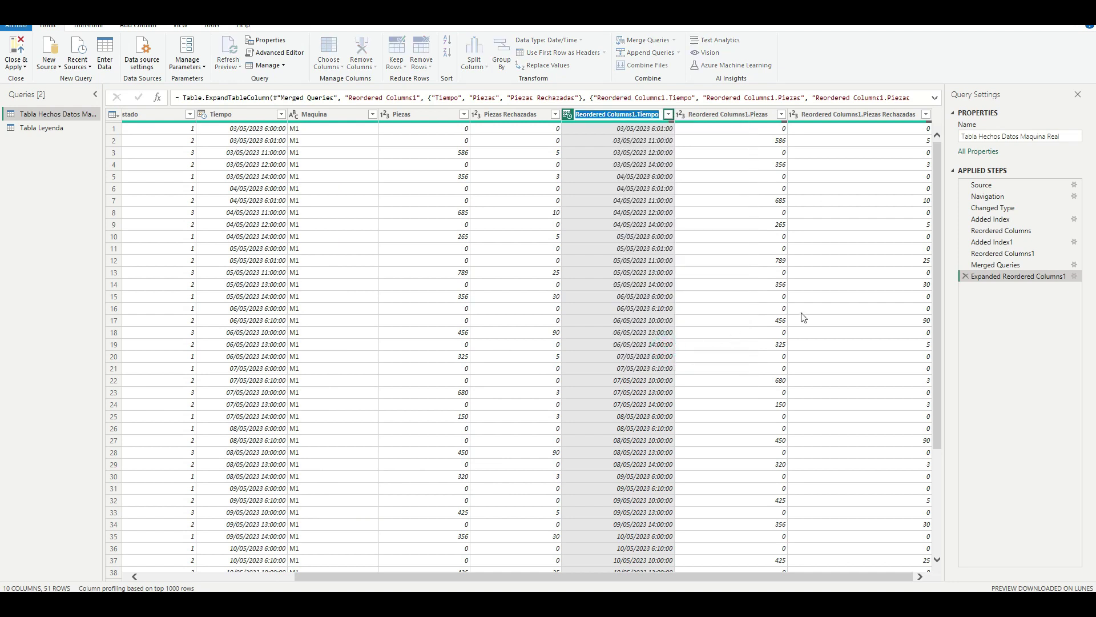
text(Tiempo 2)
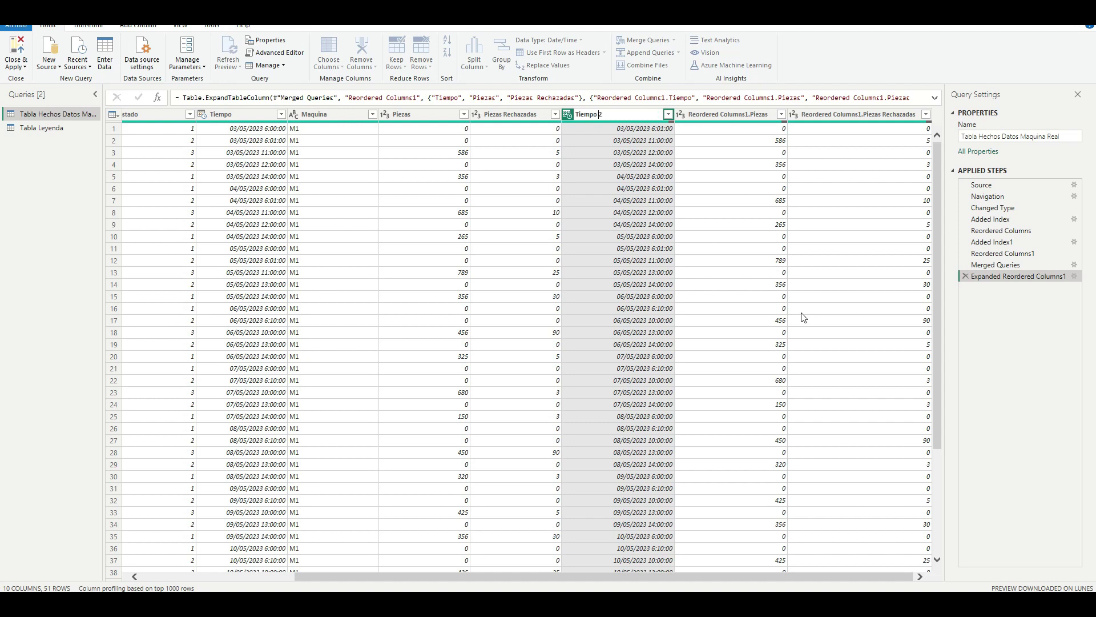
text( Ordenado)
key(Return)
Rename the Reordered Columns1.Piezas column as "Piezas 2 Ordenado"
click(748, 113)
right_click(748, 113)
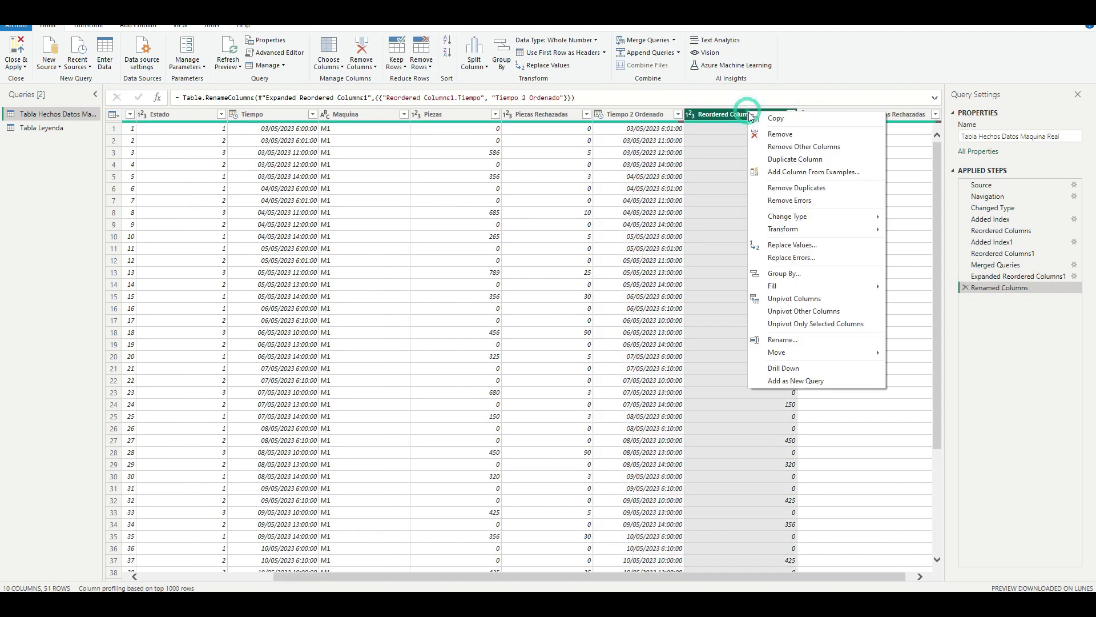
click(802, 340)
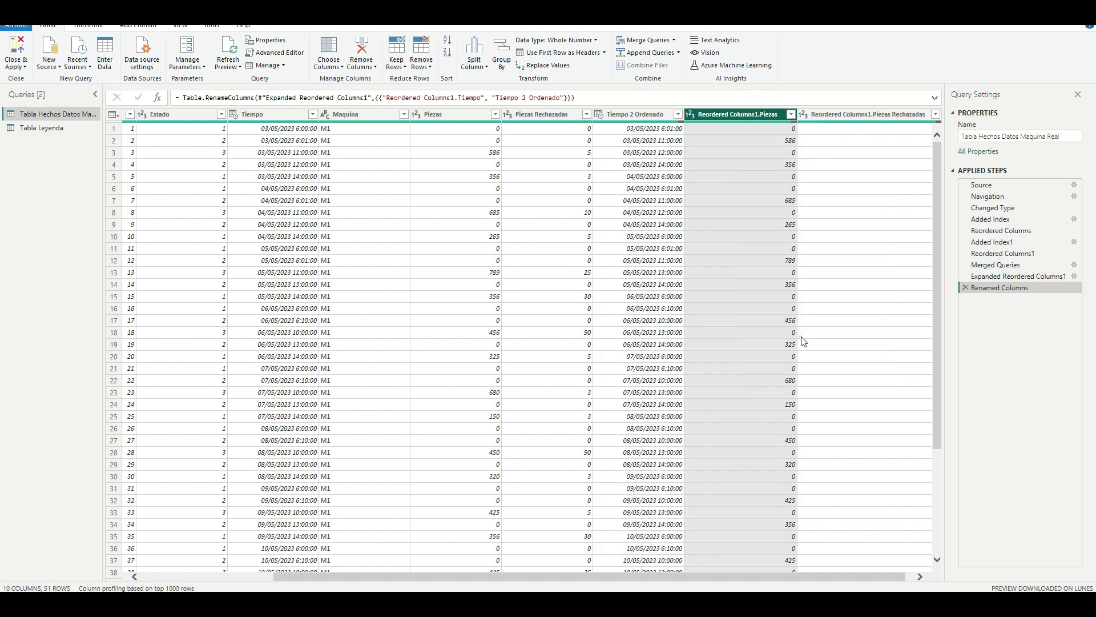
text(T)
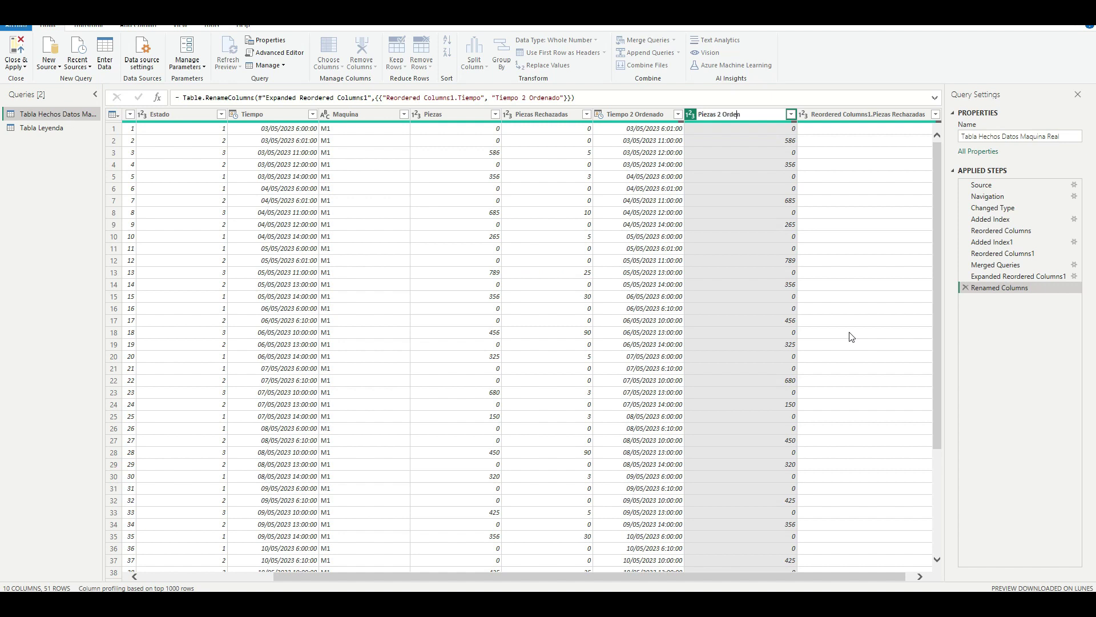
key(Return)
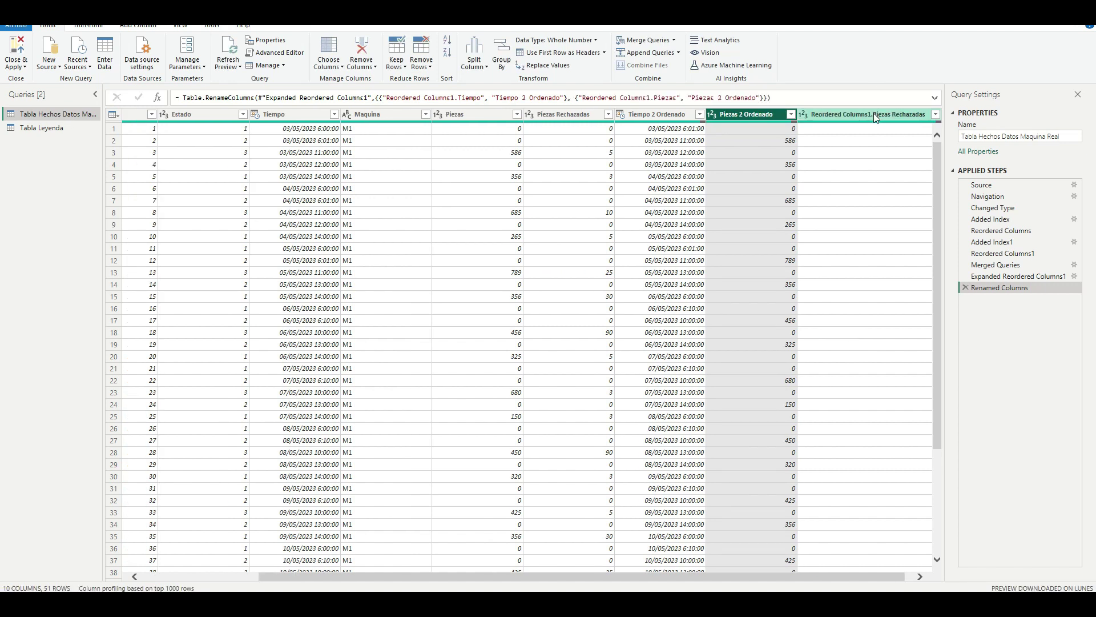
Rename the Reordered Columns1.Piezas Rechazadas column as "Piezas Rechazo 2 Ordenado"
right_click(873, 113)
click(909, 341)
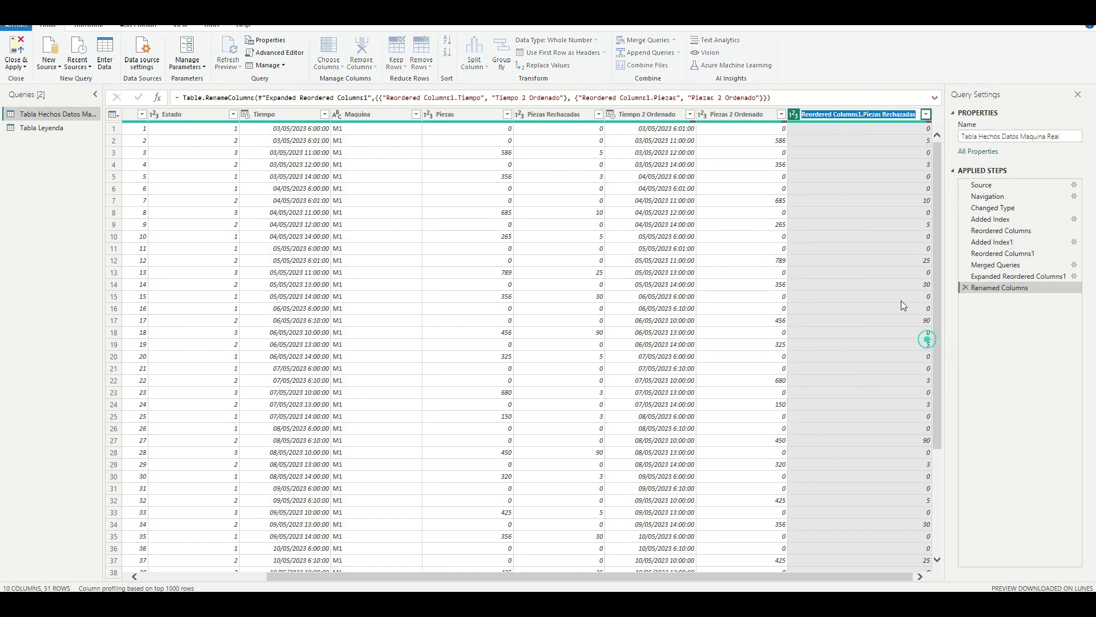
text(Piezas Rechazo 2)
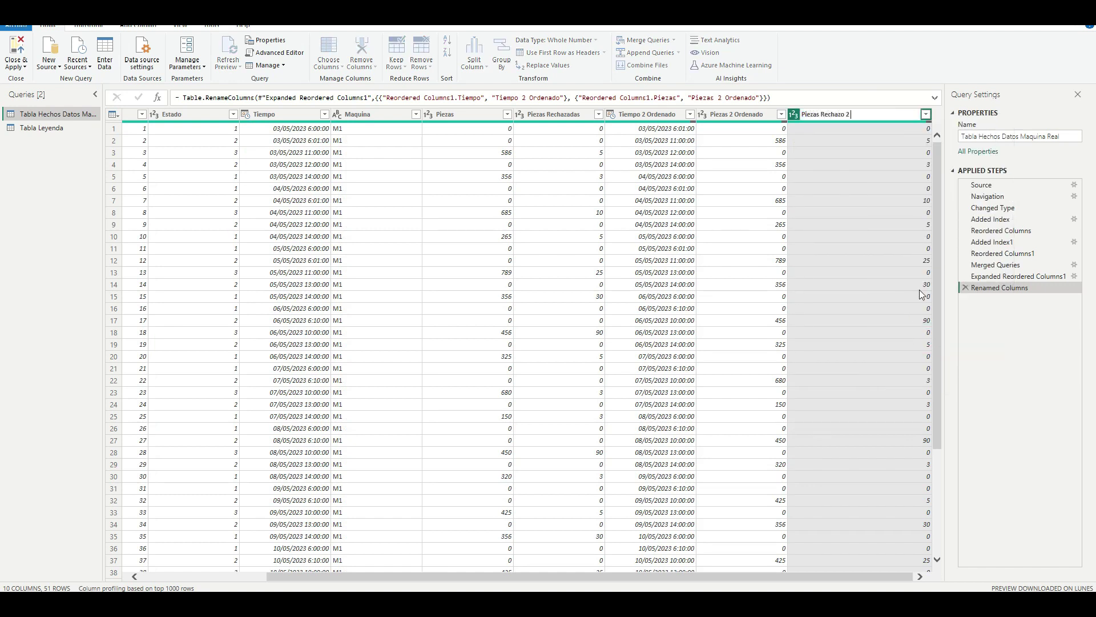
text( Ordenado)
key(Return)
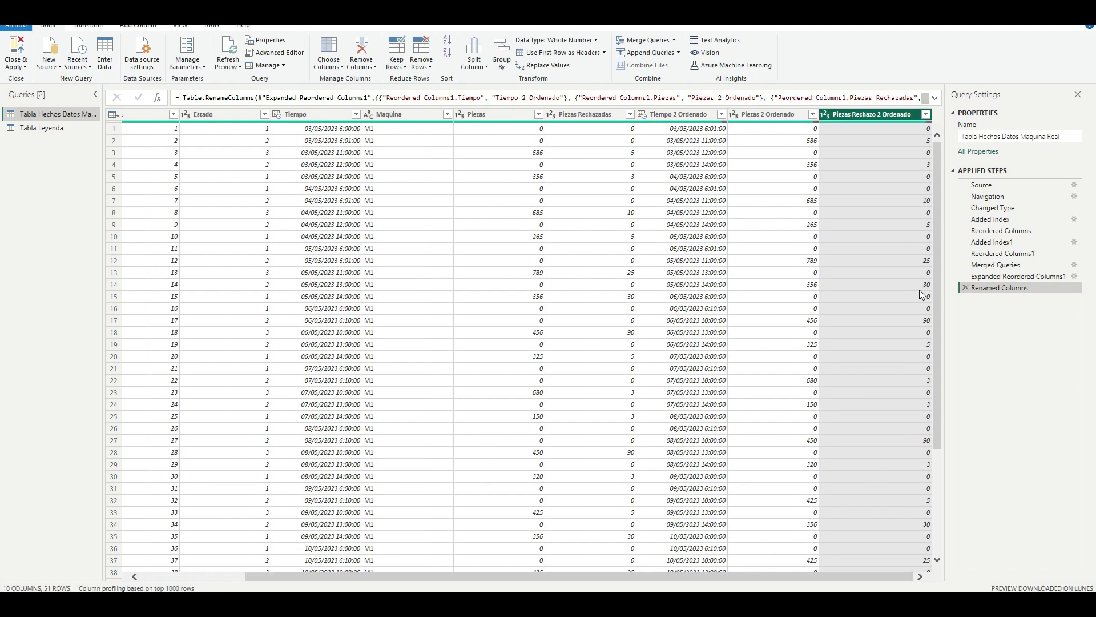
Review the renamed columns in the fact table and compare the Tiempo values with those in Tiempo 2 Ordenado
click(807, 571)
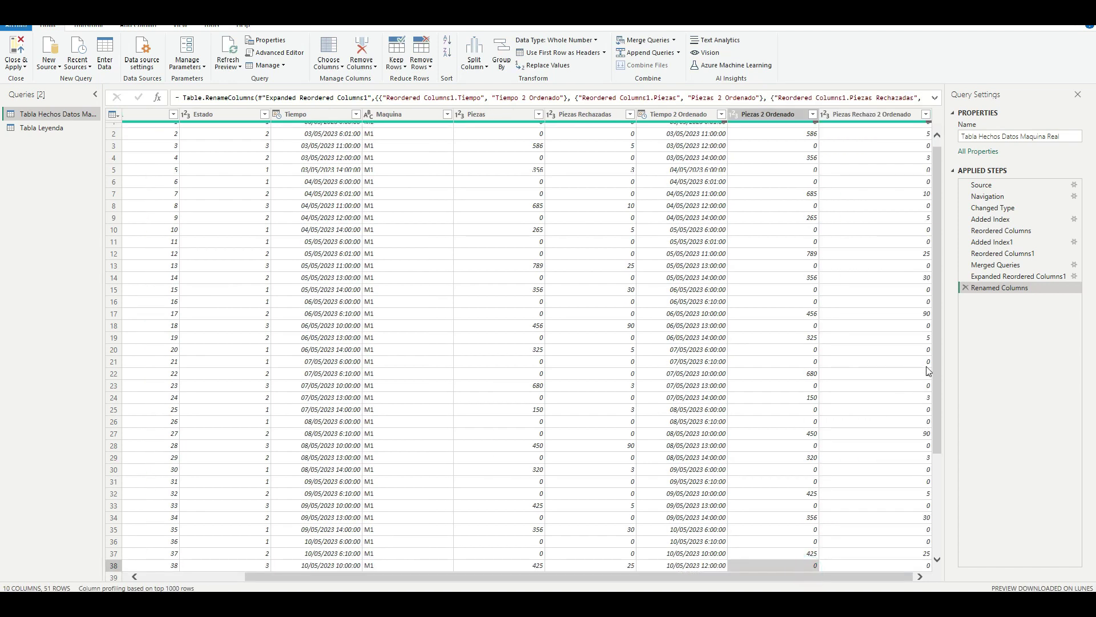
drag(935, 343, 933, 261)
drag(791, 577, 898, 574)
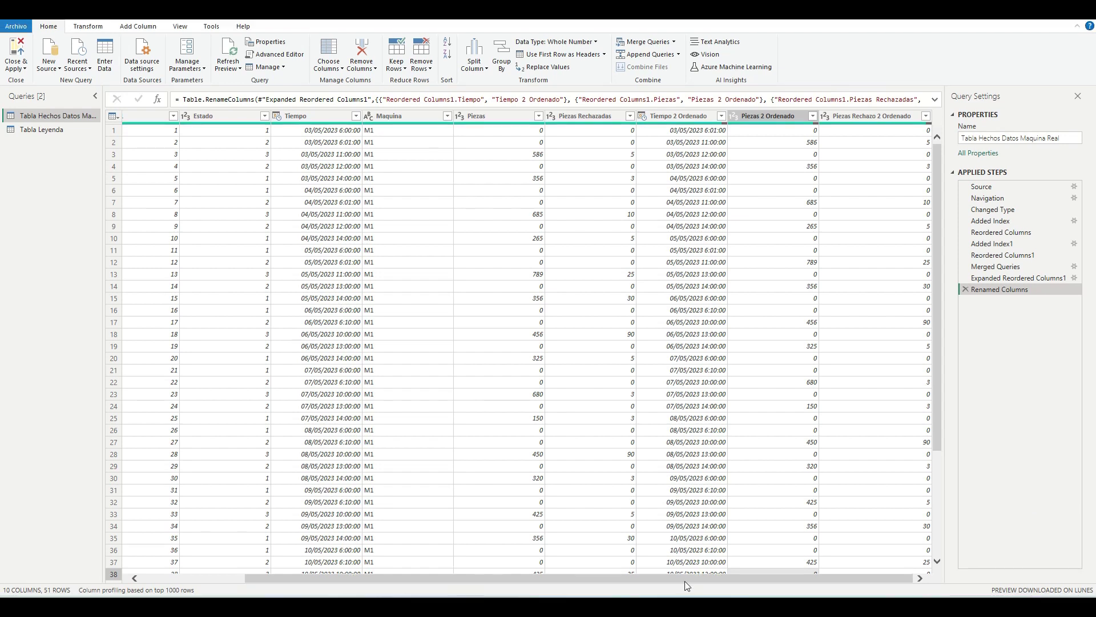
drag(682, 578, 923, 573)
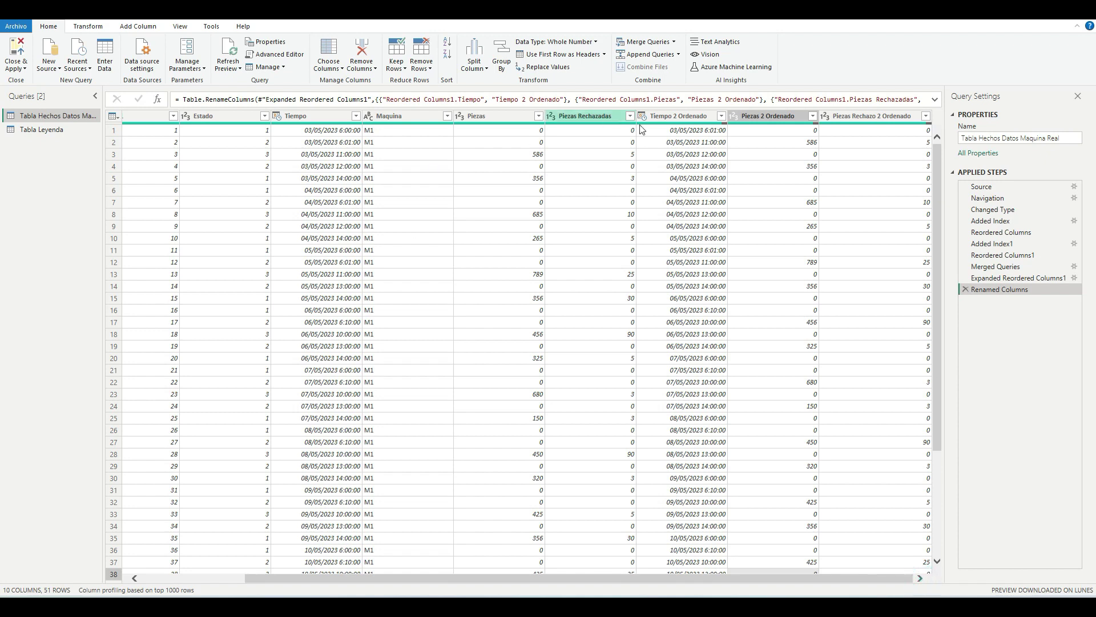
click(691, 120)
click(328, 115)
click(663, 121)
click(305, 112)
click(701, 114)
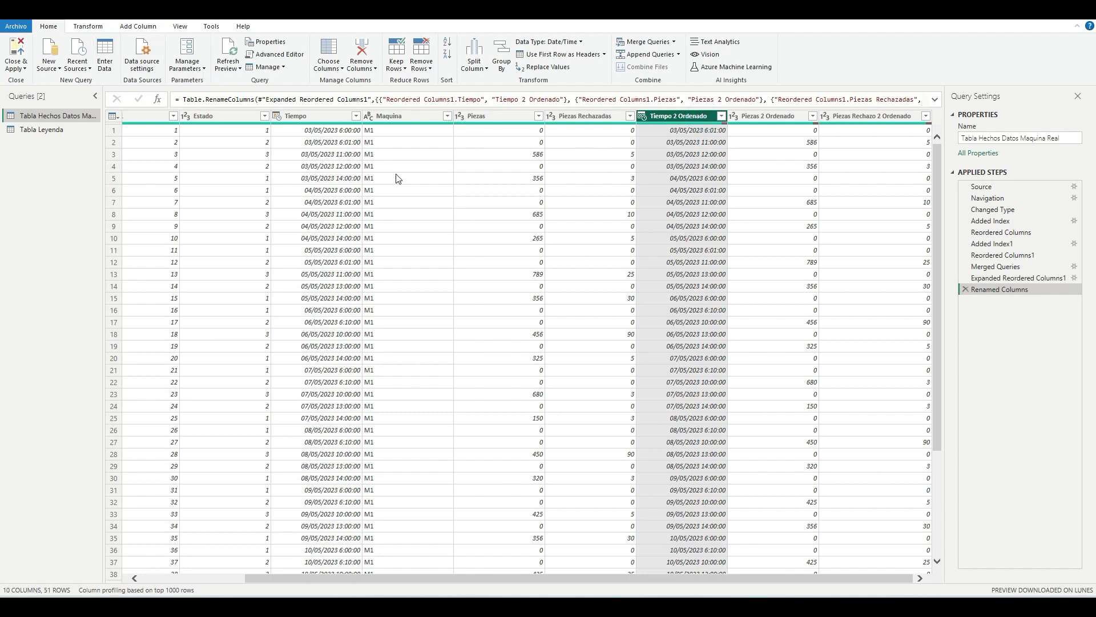
Add a custom column named Custom to the fact table with the formula [Tiempo 2 Ordenado]-[Tiempo]
click(148, 28)
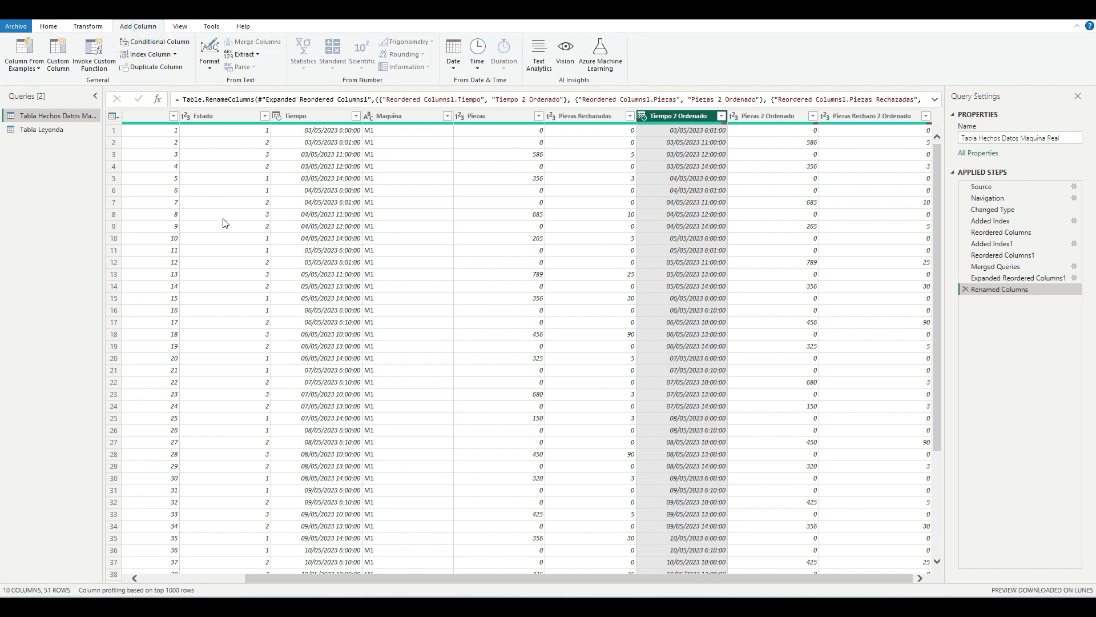
click(57, 53)
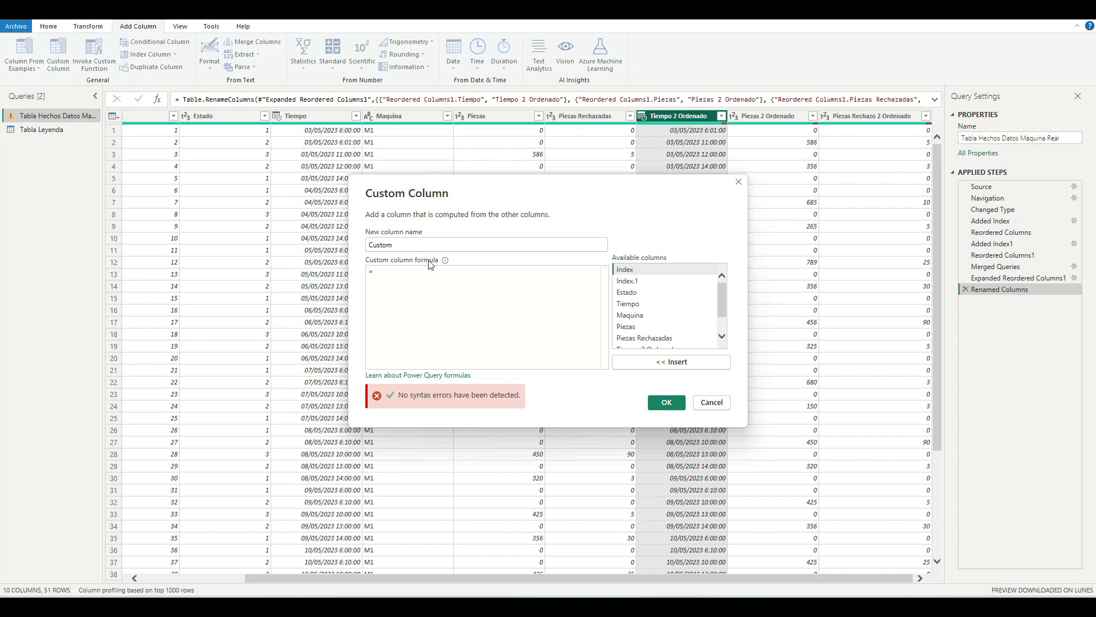
drag(722, 293, 732, 327)
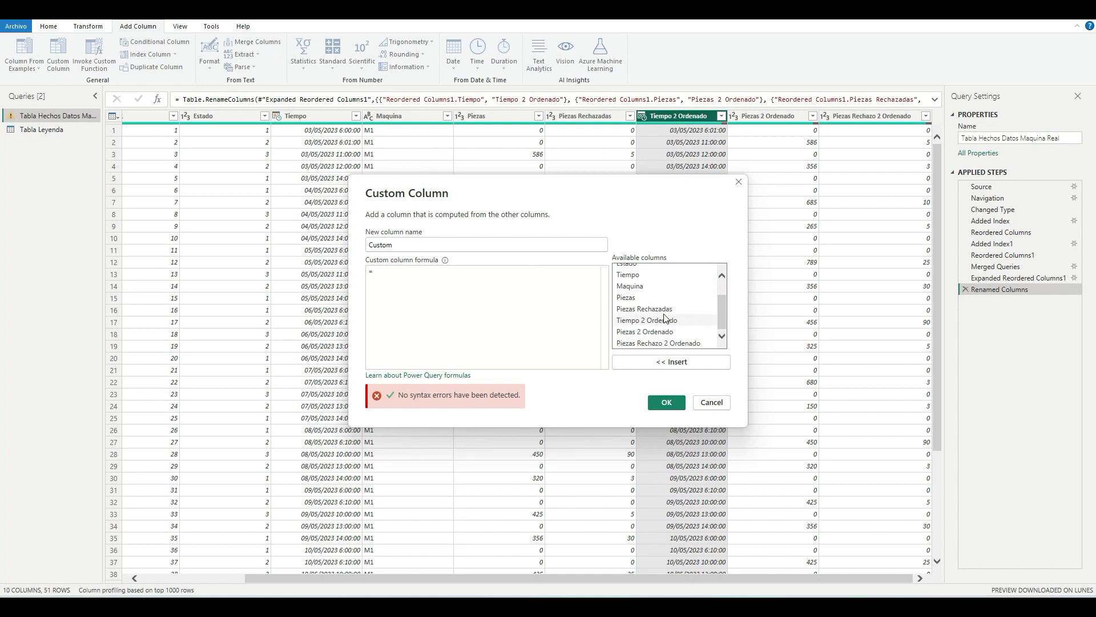
click(642, 276)
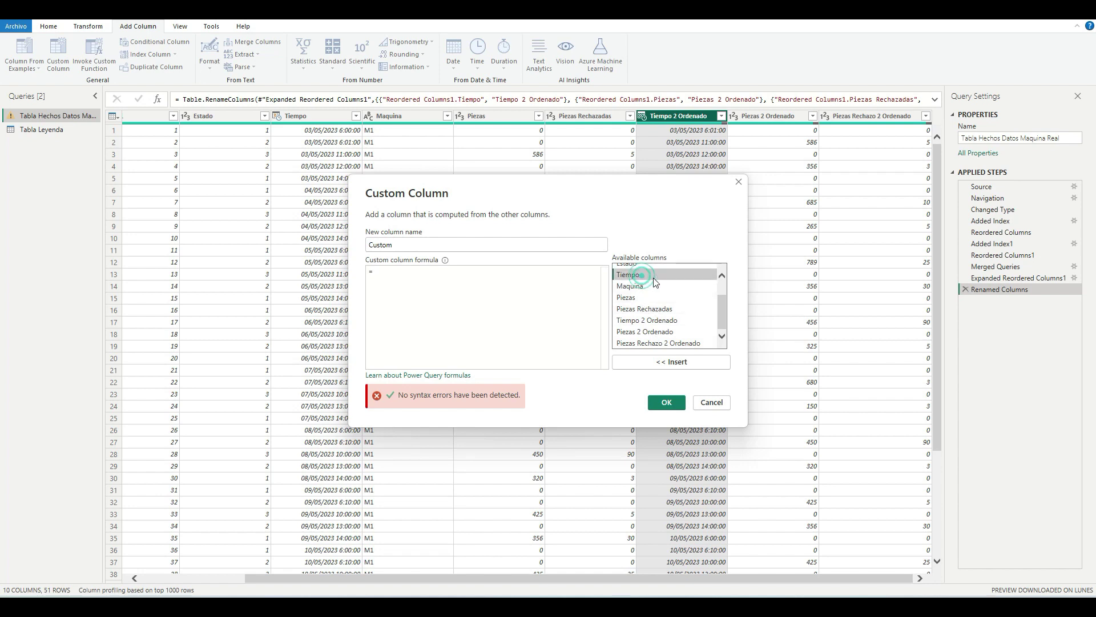
click(668, 321)
double_click(669, 326)
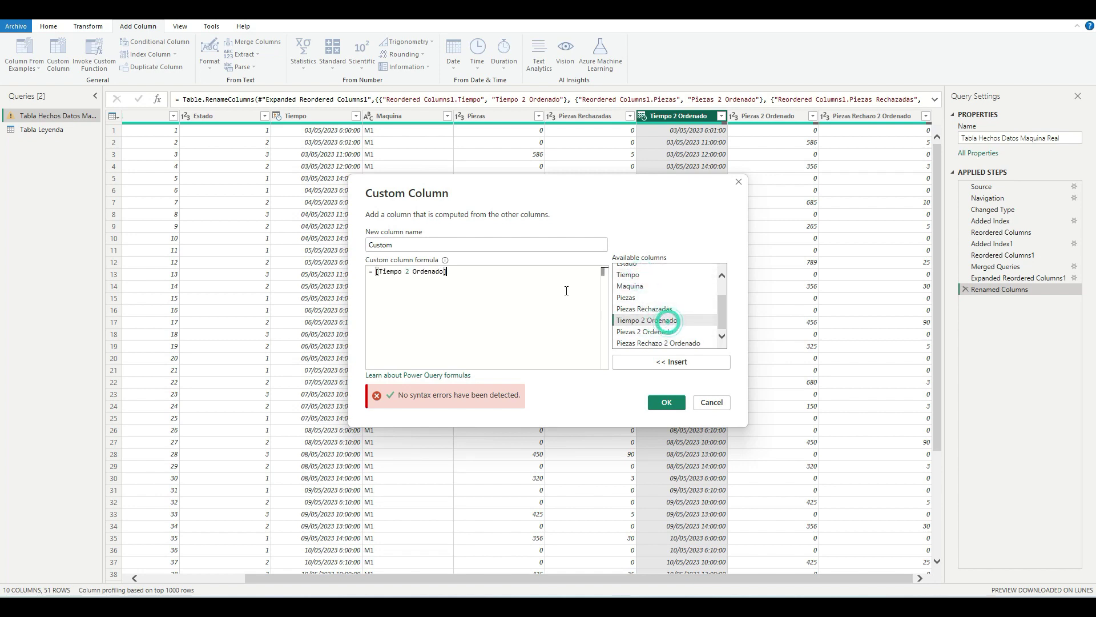
double_click(643, 275)
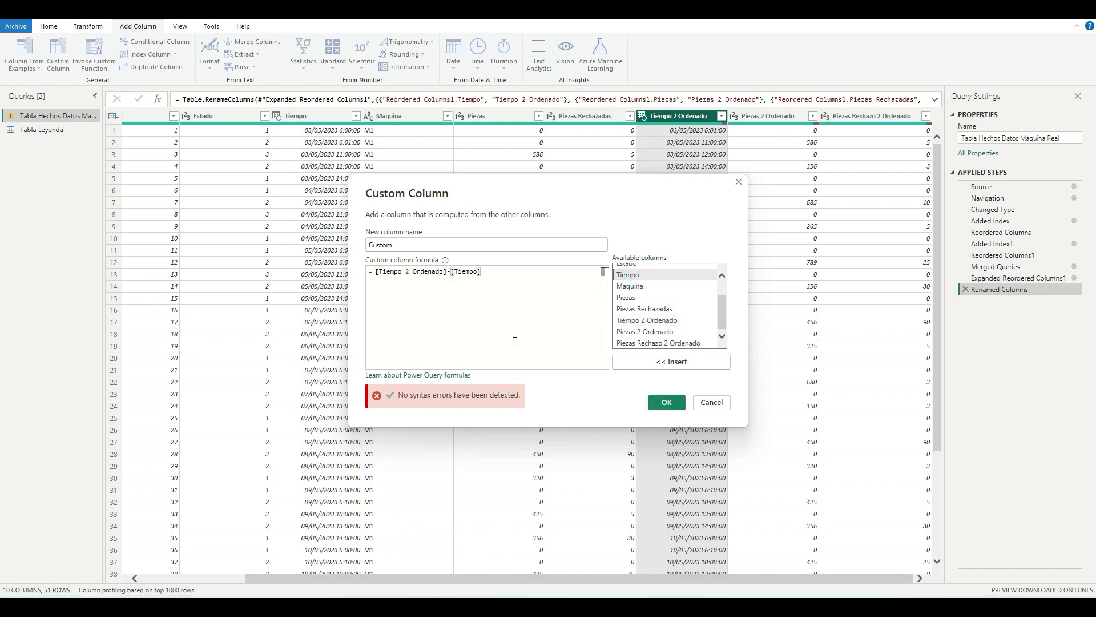
click(663, 402)
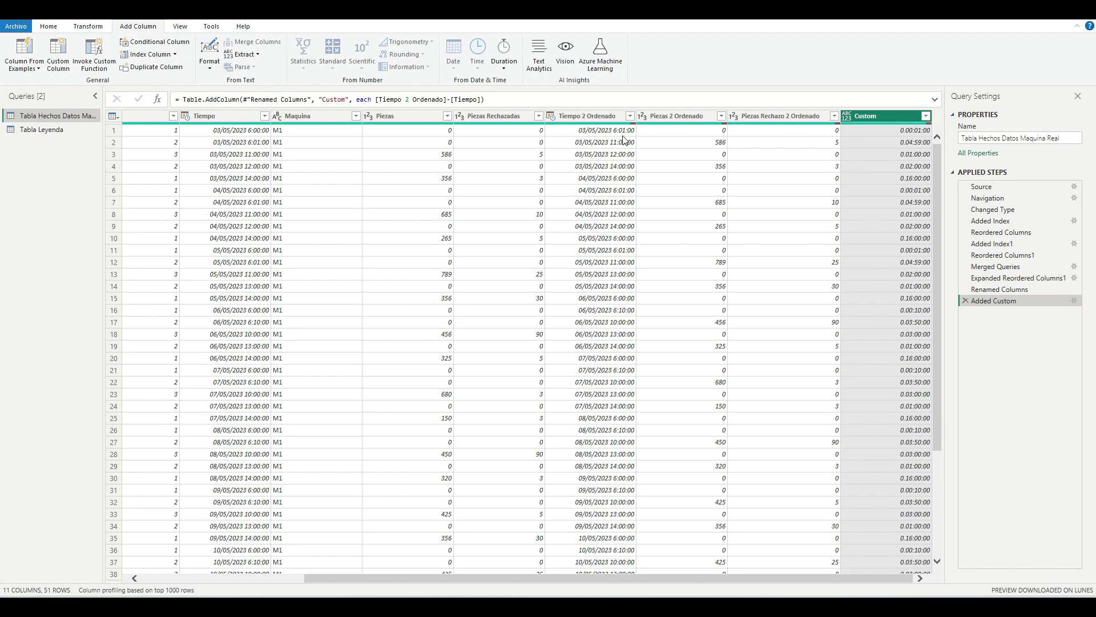
Try the Time data type on the Custom column, and delete the resulting type change from the applied steps
click(88, 27)
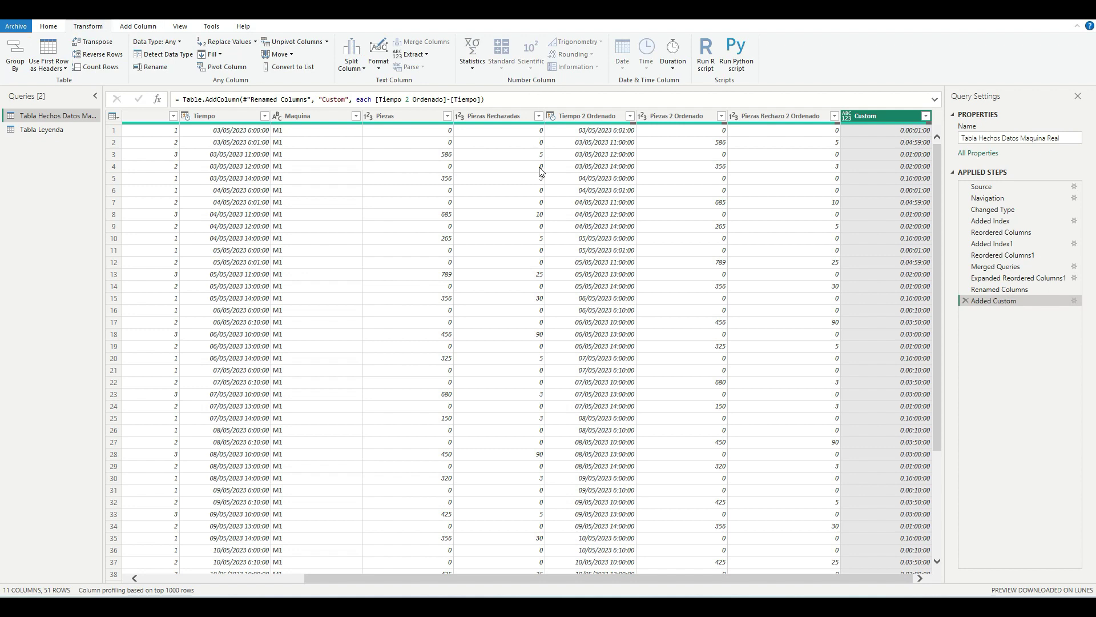
click(177, 42)
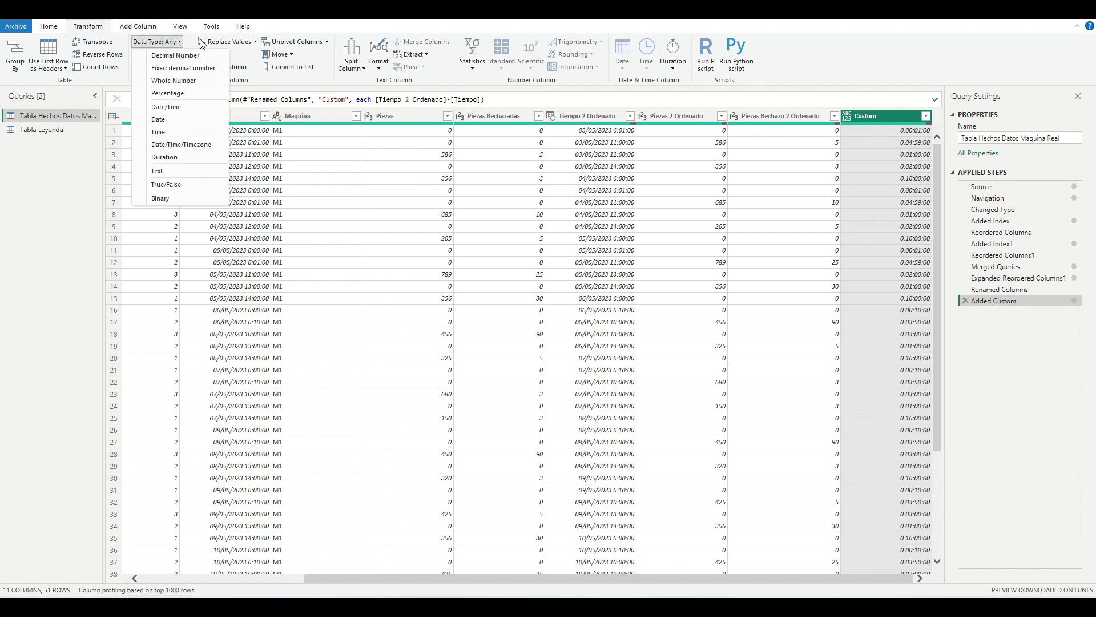
click(183, 135)
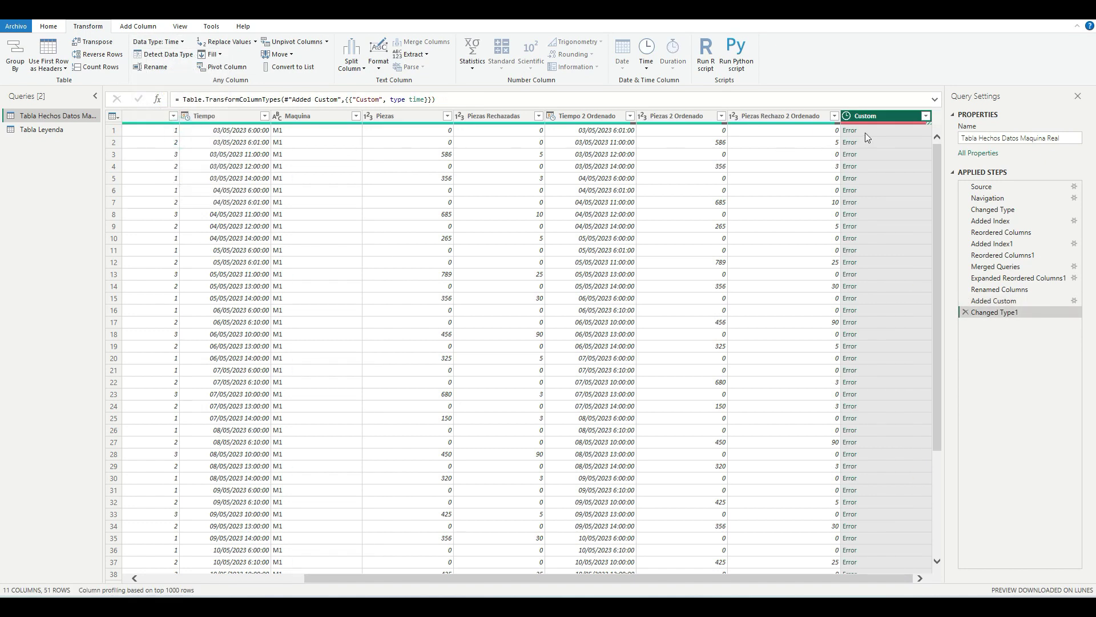
click(966, 312)
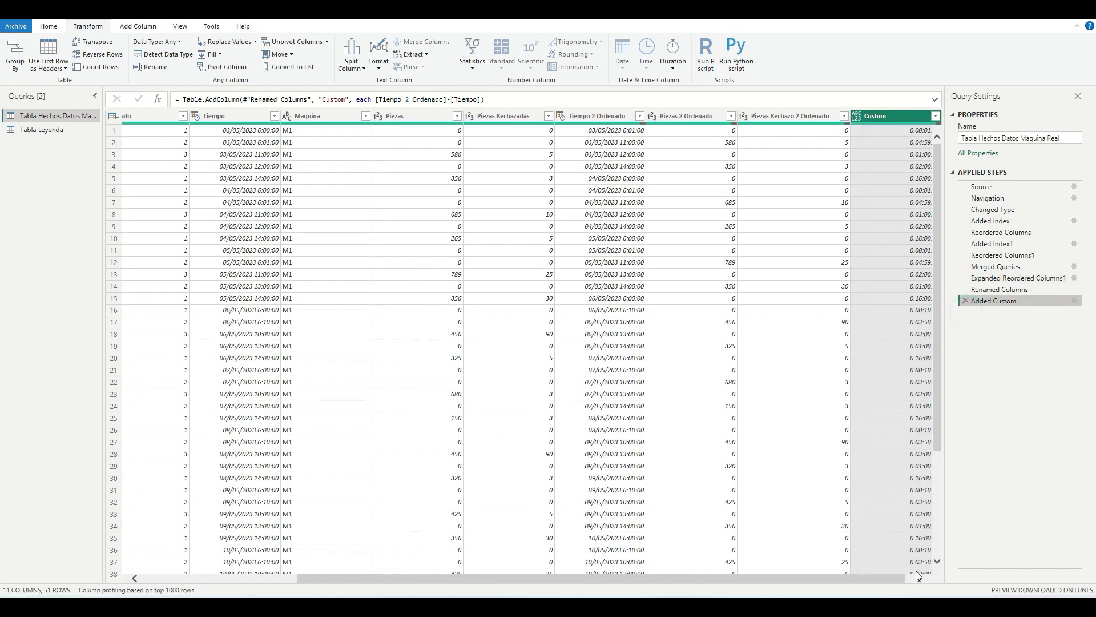
Set the Custom column's data type to Duration
click(918, 579)
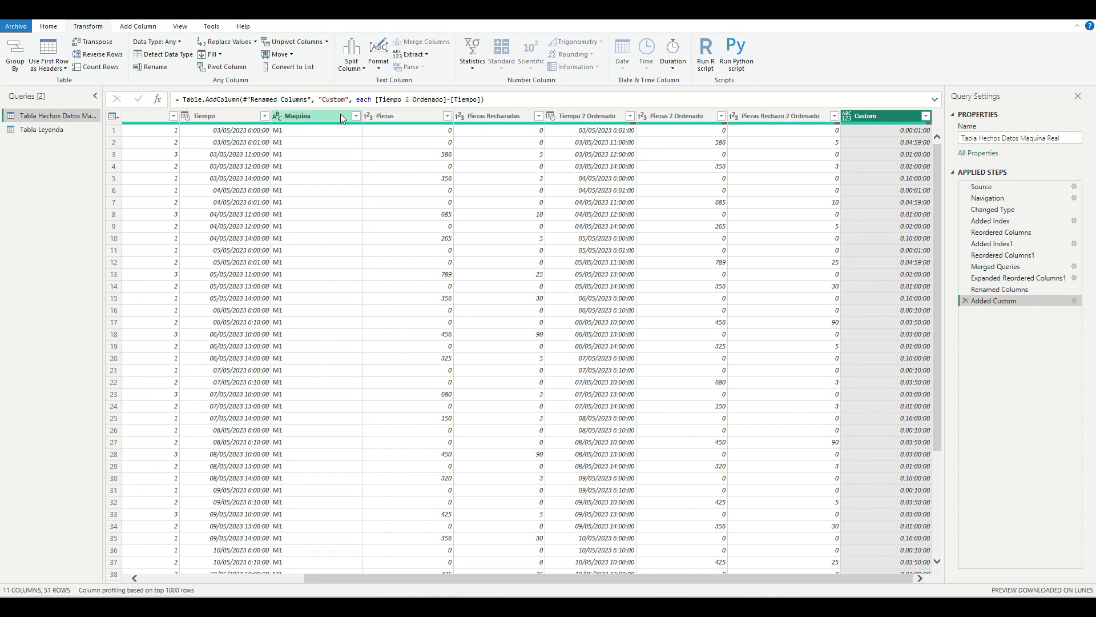
click(174, 42)
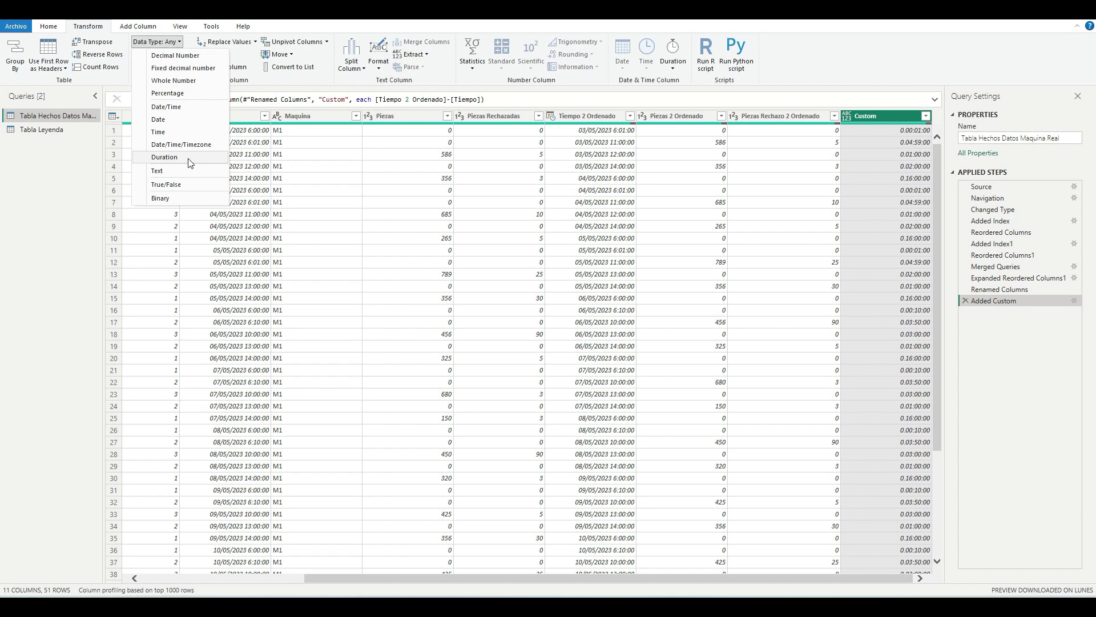
click(165, 157)
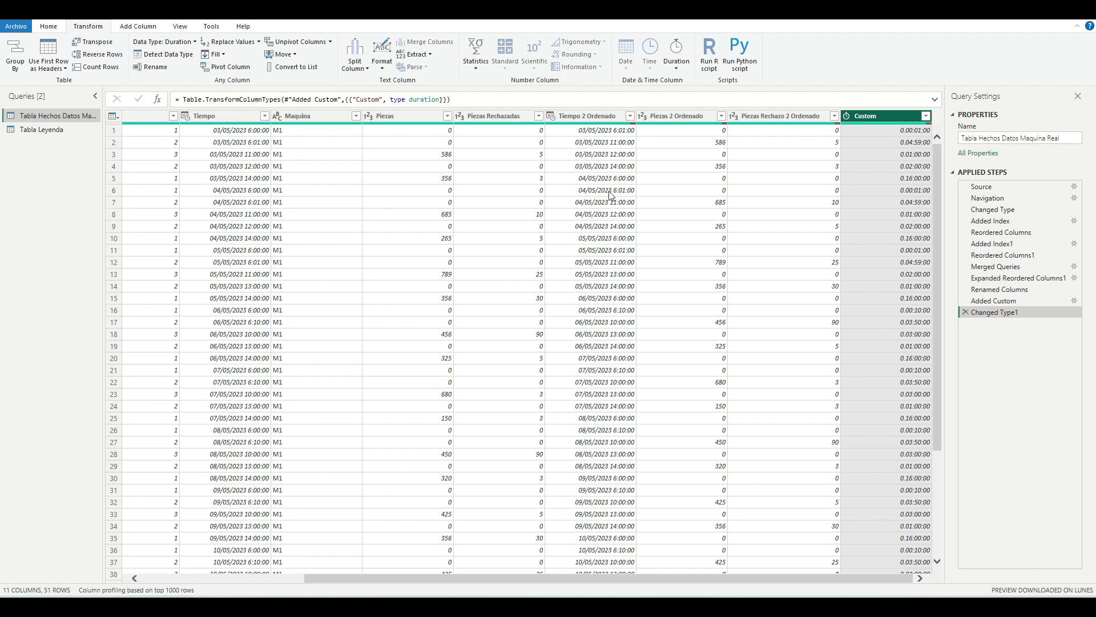
Try extracting only the minutes component of the Custom durations, and delete that extraction from the applied steps
click(667, 69)
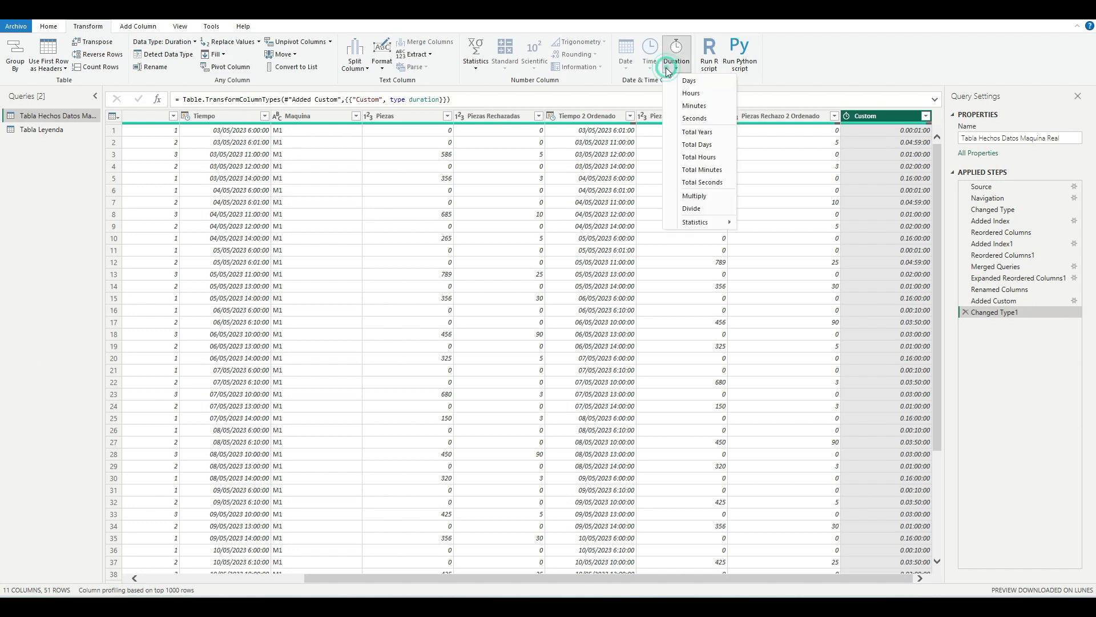
click(695, 107)
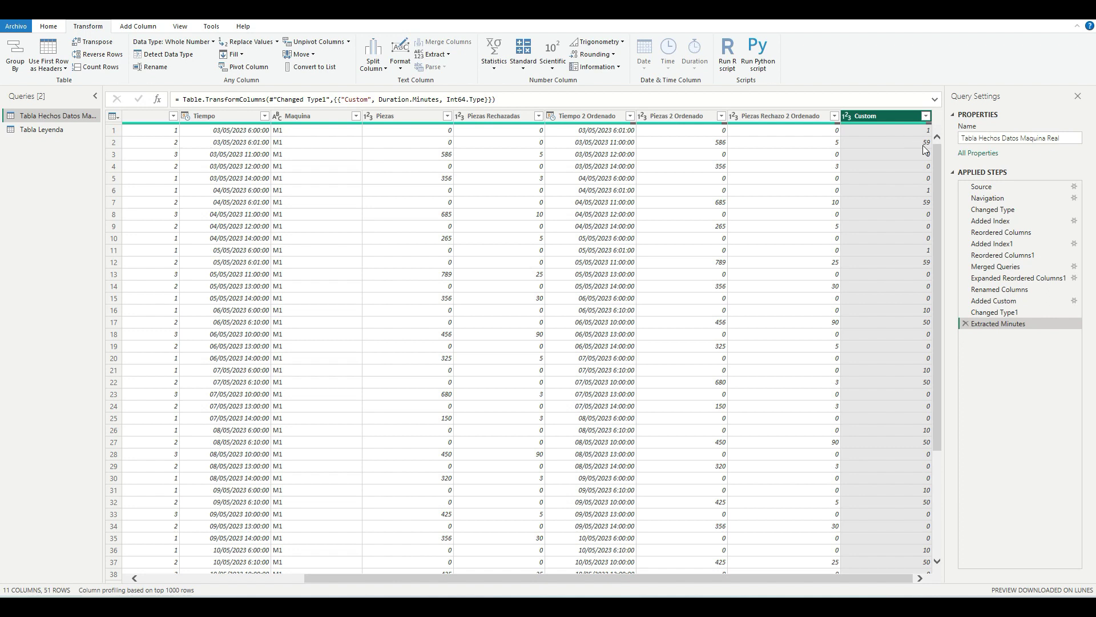
click(965, 324)
Convert the Custom durations to Total Minutes and inspect the full record of row 10
click(676, 68)
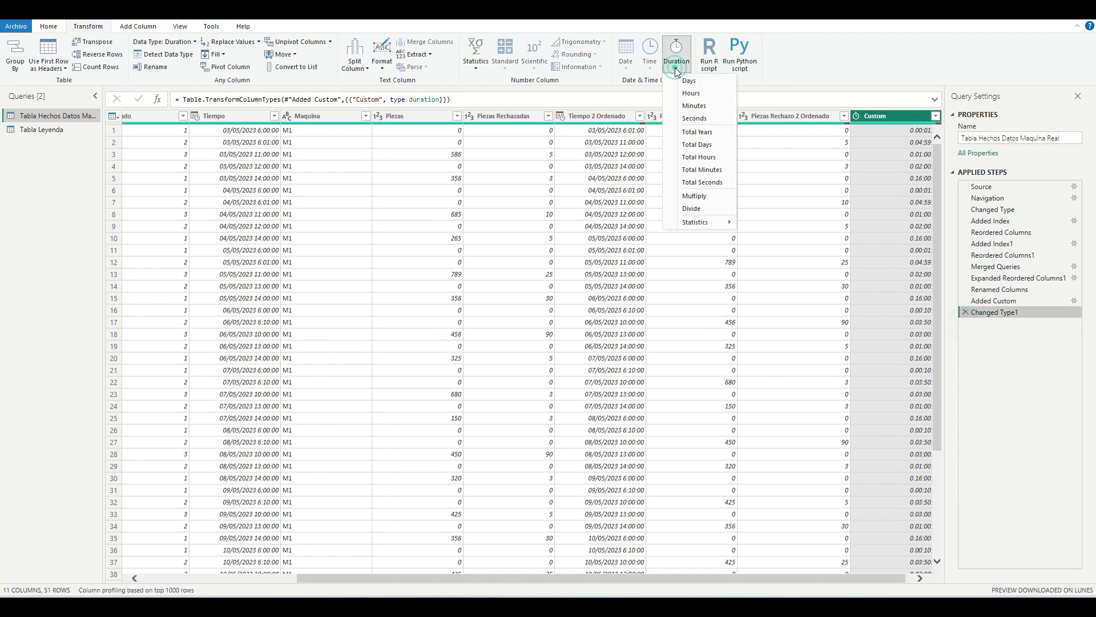
click(704, 171)
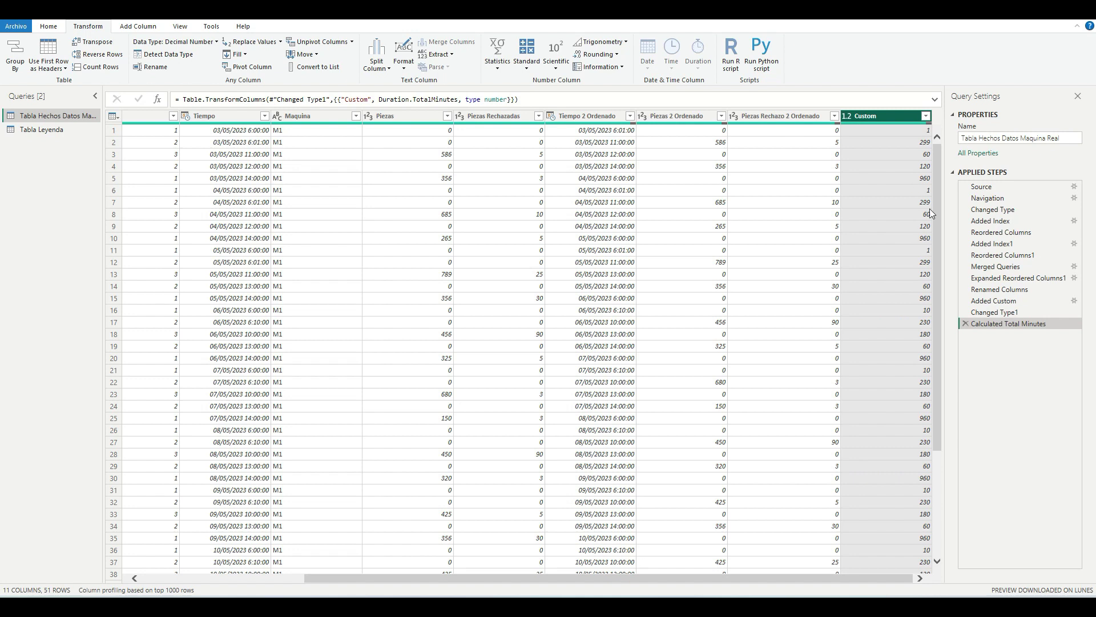
drag(941, 221, 930, 178)
click(920, 237)
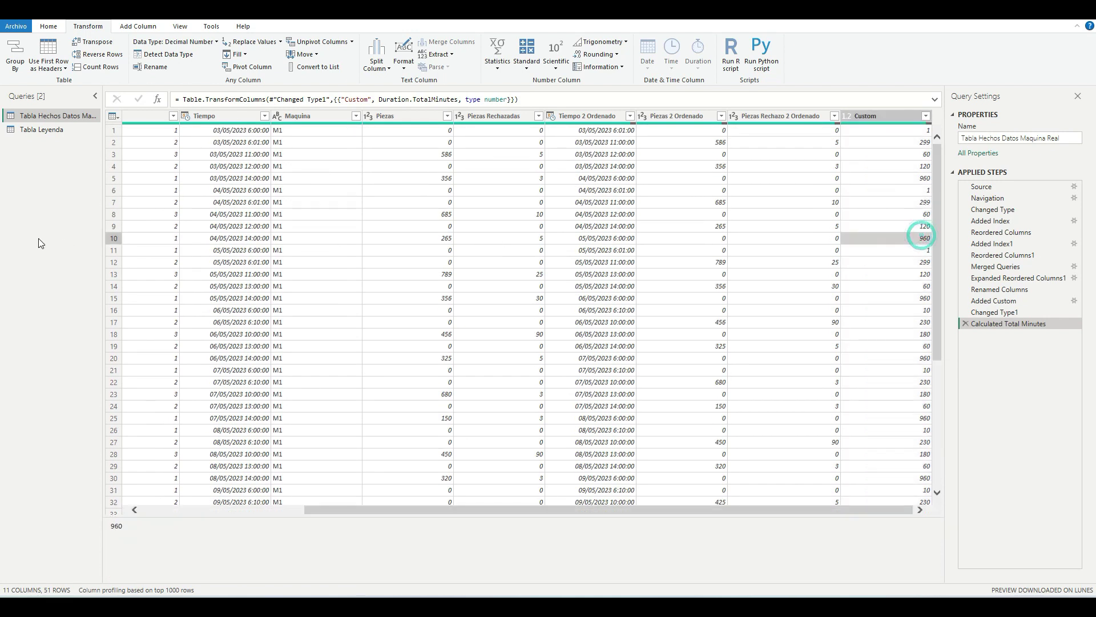
click(114, 238)
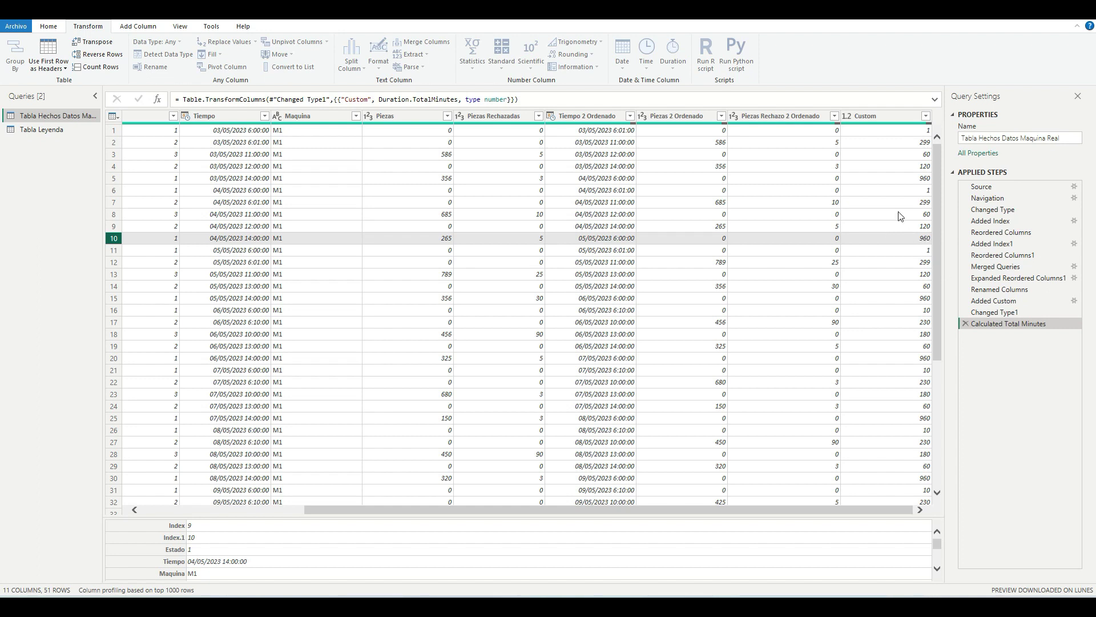
Apply the pending query changes to the Power BI file
click(882, 171)
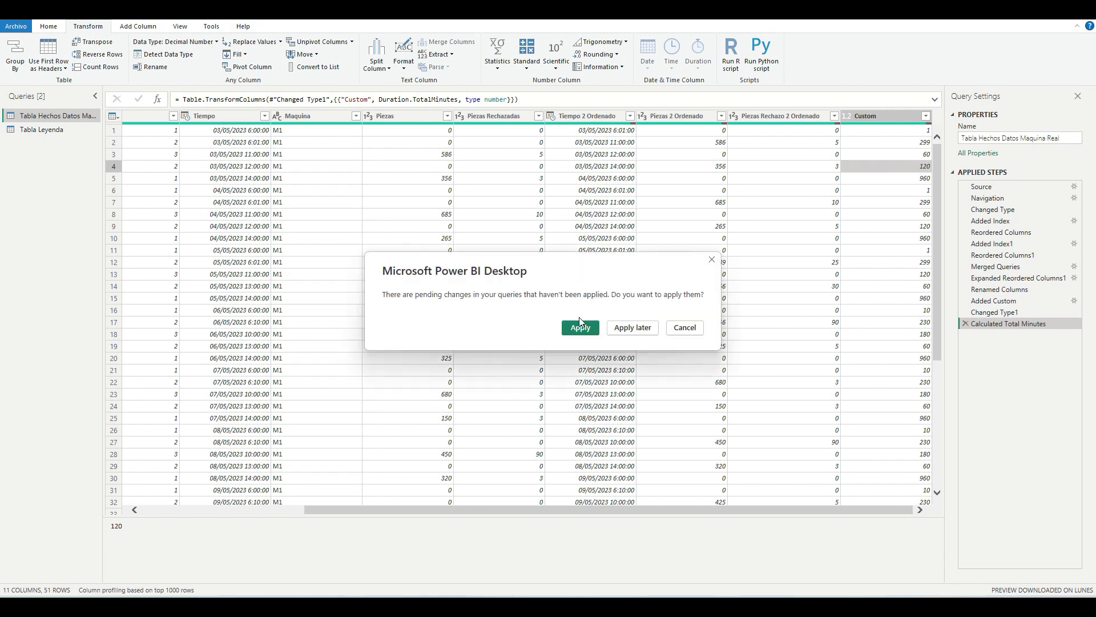
click(581, 328)
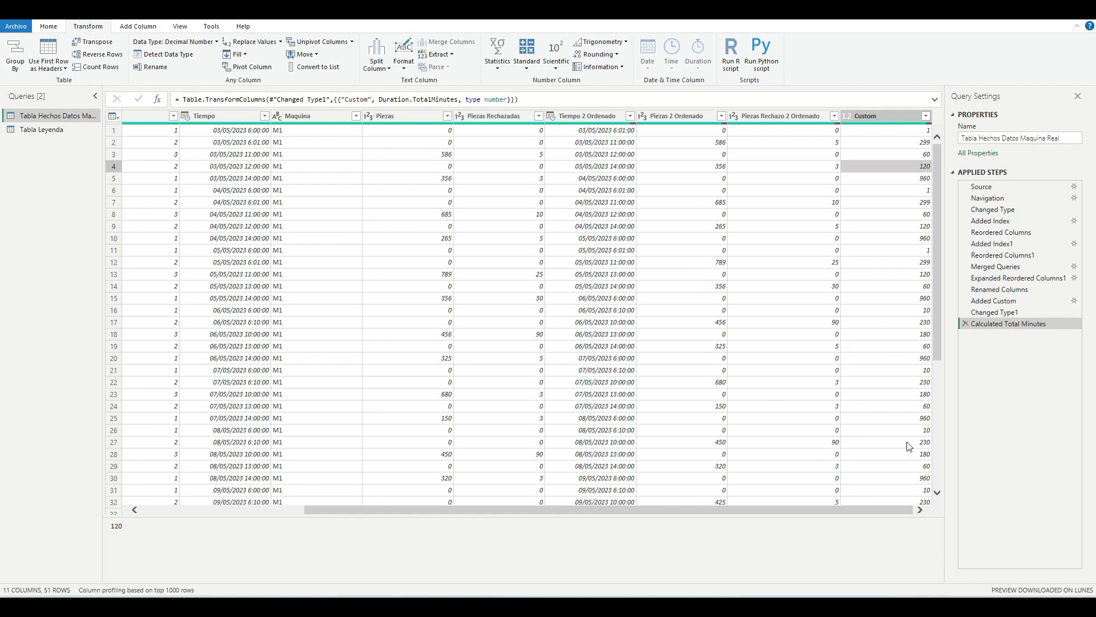
Select the Tiempo column in the fact table to examine its date and time values
click(903, 510)
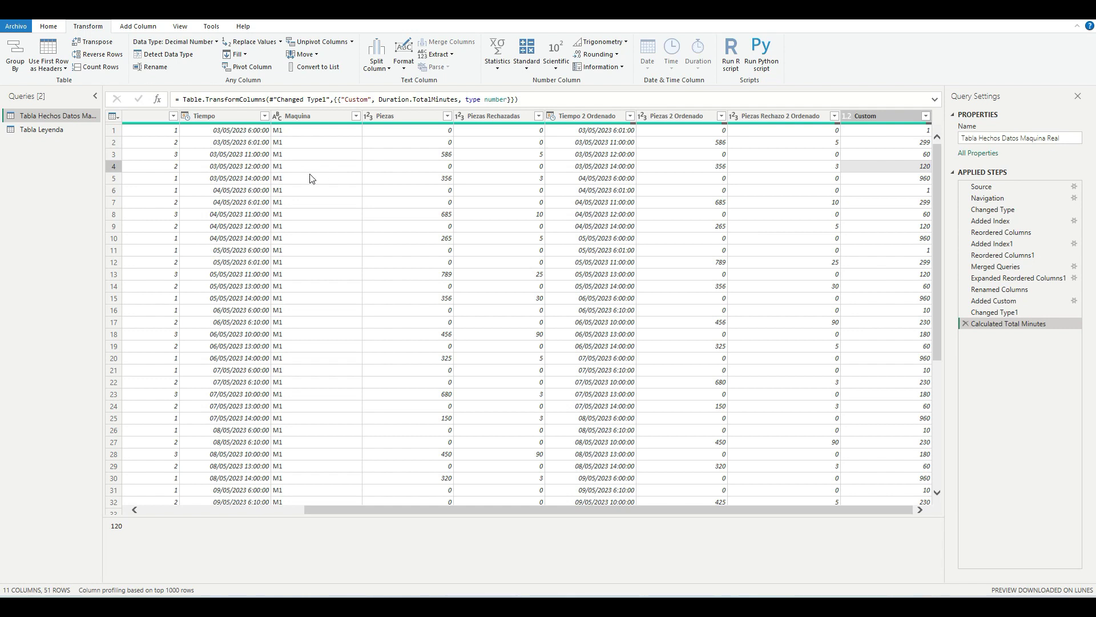
drag(906, 511, 935, 487)
click(227, 119)
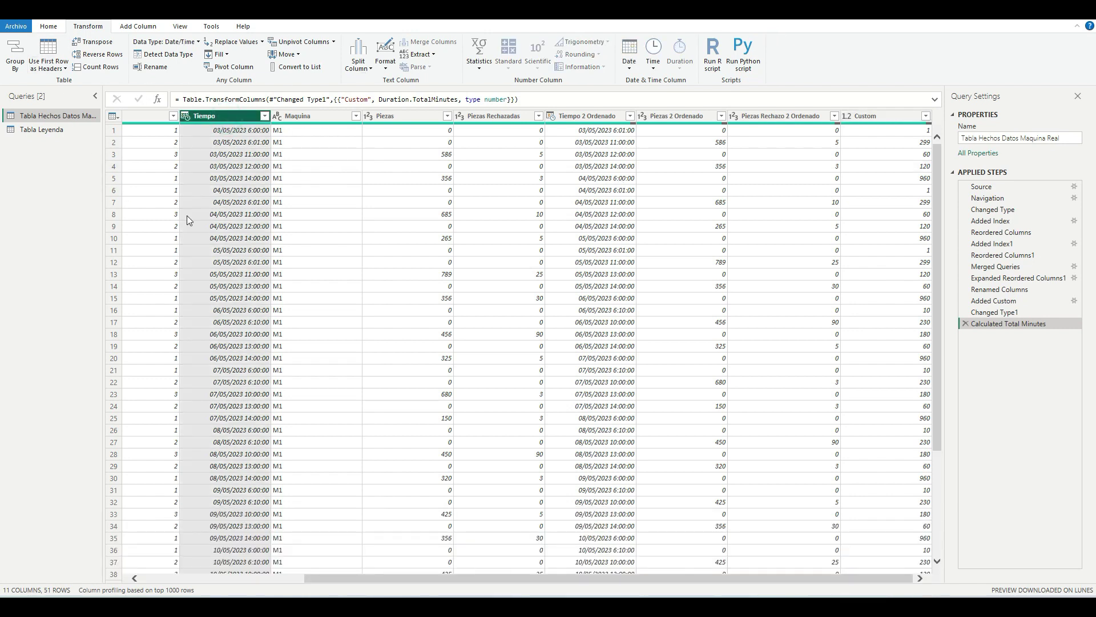
Add a date-only column extracted from the Tiempo column and rename it Solo Fecha
click(143, 25)
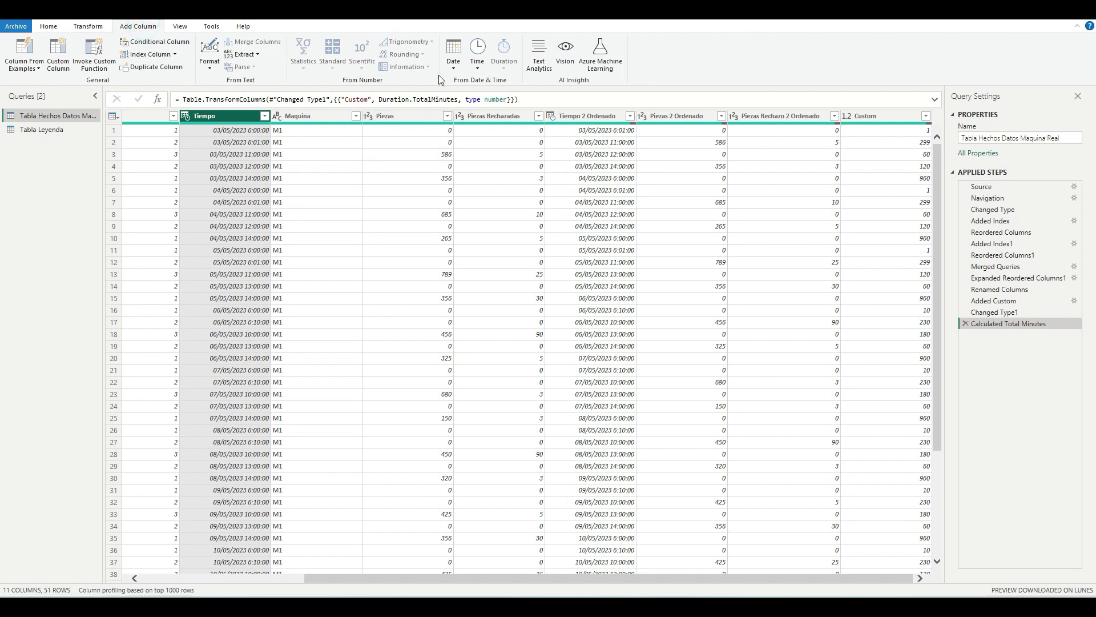
click(454, 69)
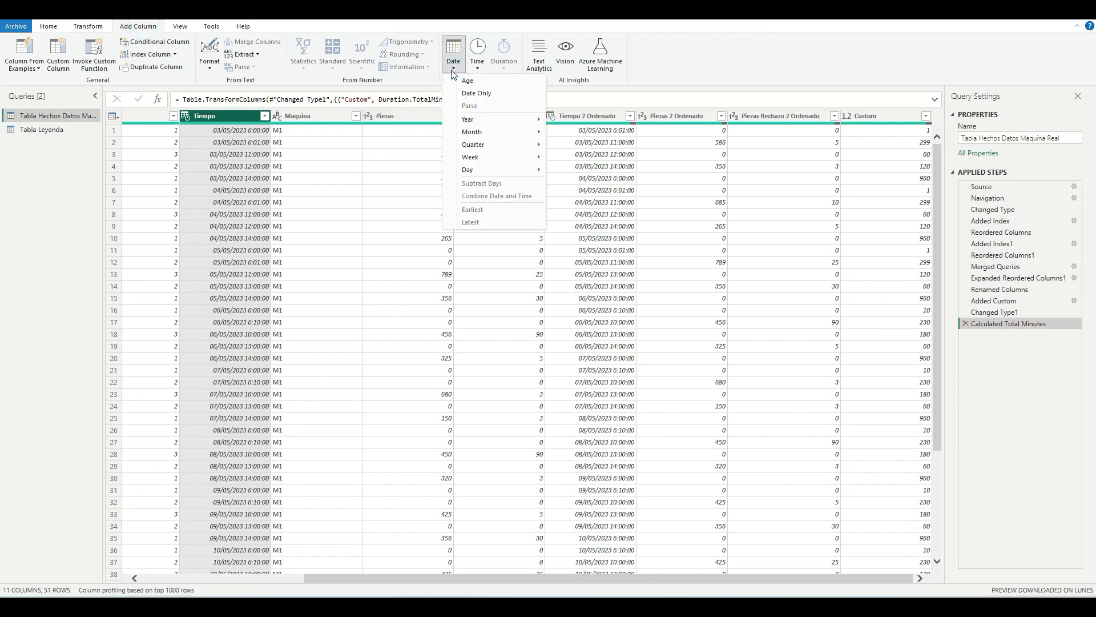
click(476, 94)
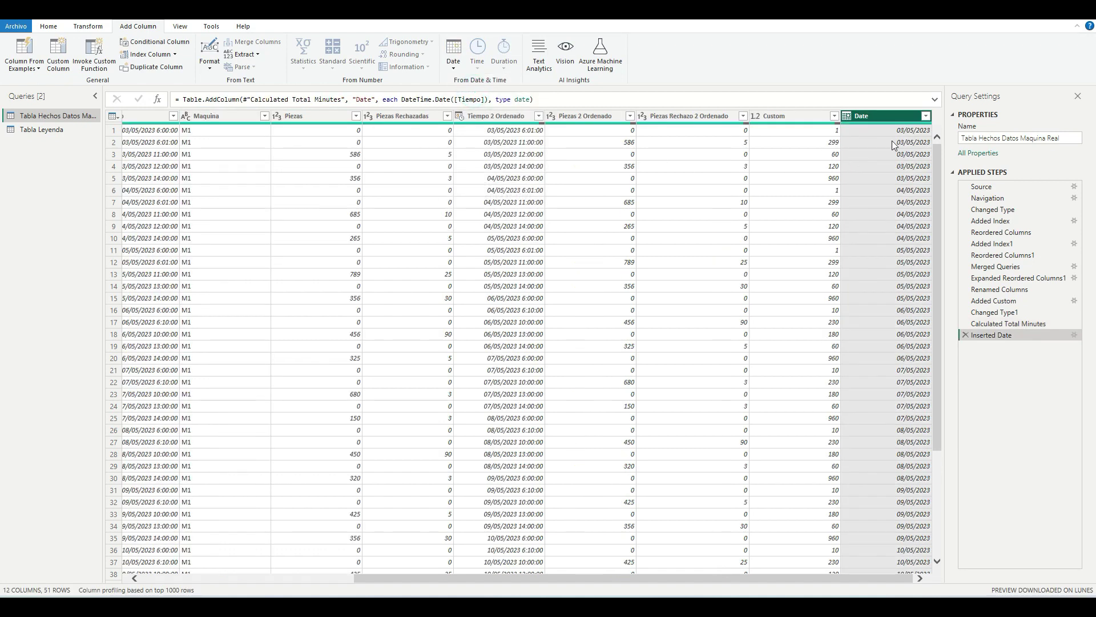
click(873, 128)
right_click(874, 116)
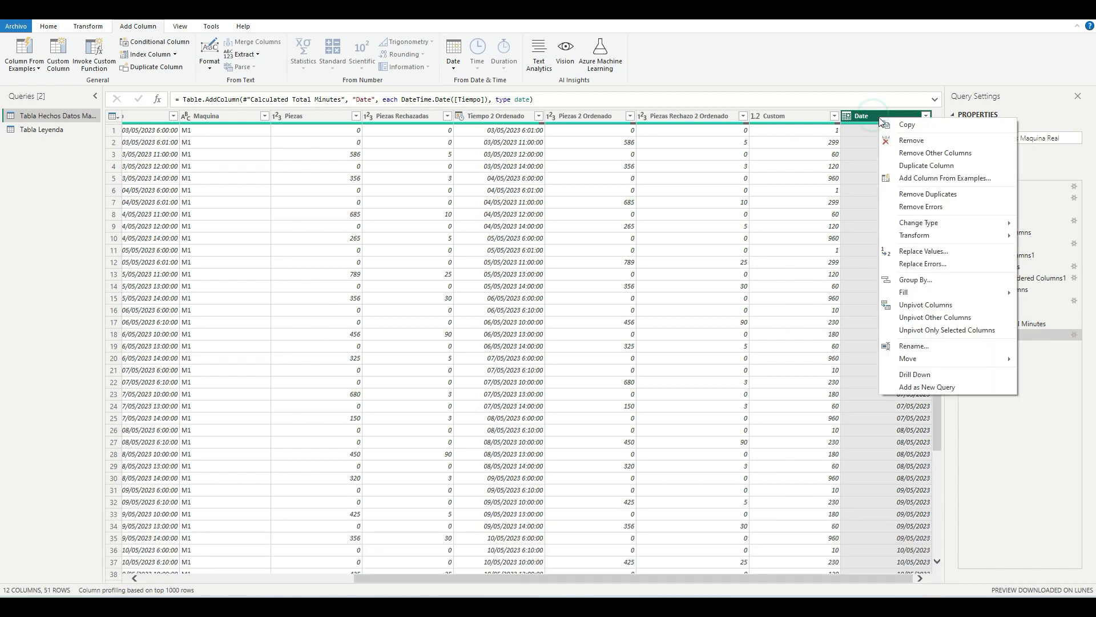
click(952, 346)
text(Fecha)
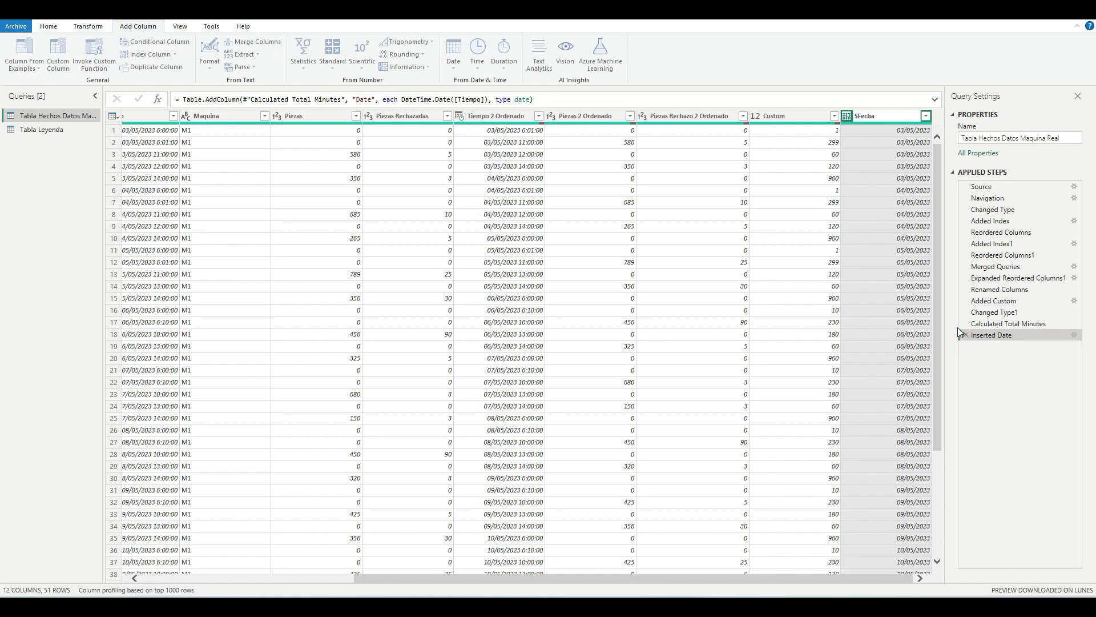
key(Return)
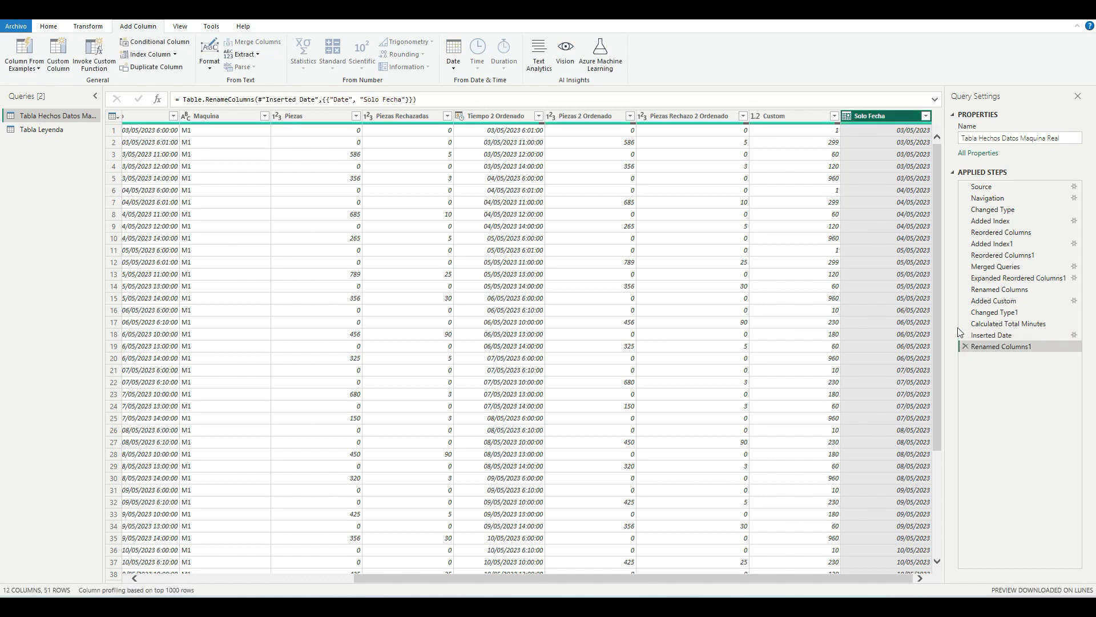
Add a time-only column extracted from the Tiempo column and rename it Solo La Hora
drag(852, 578, 757, 583)
click(274, 116)
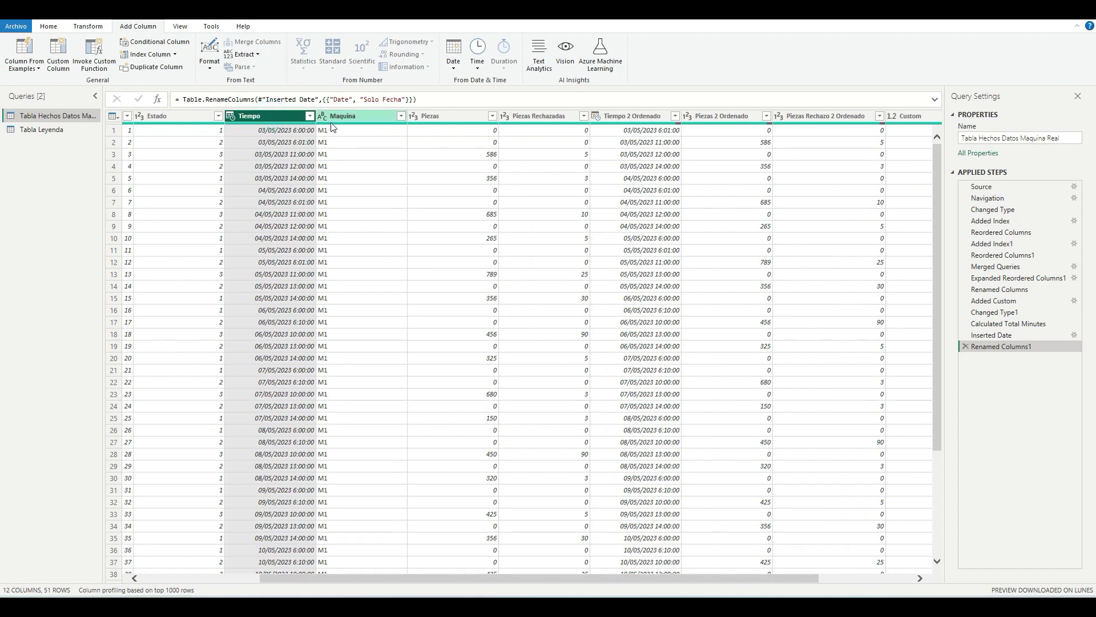
click(477, 74)
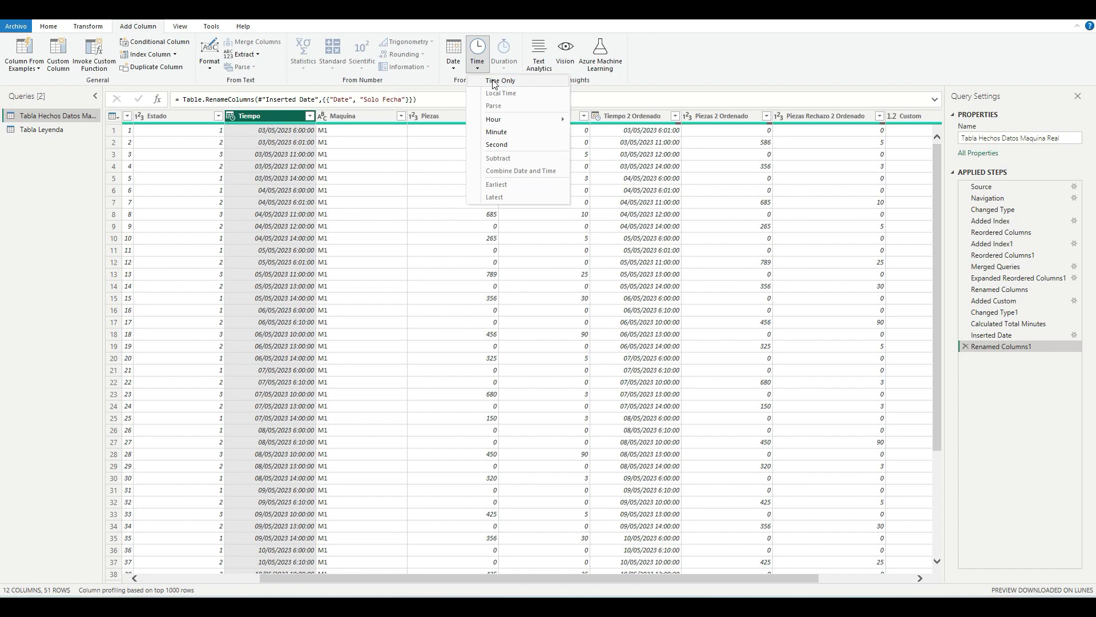
click(495, 81)
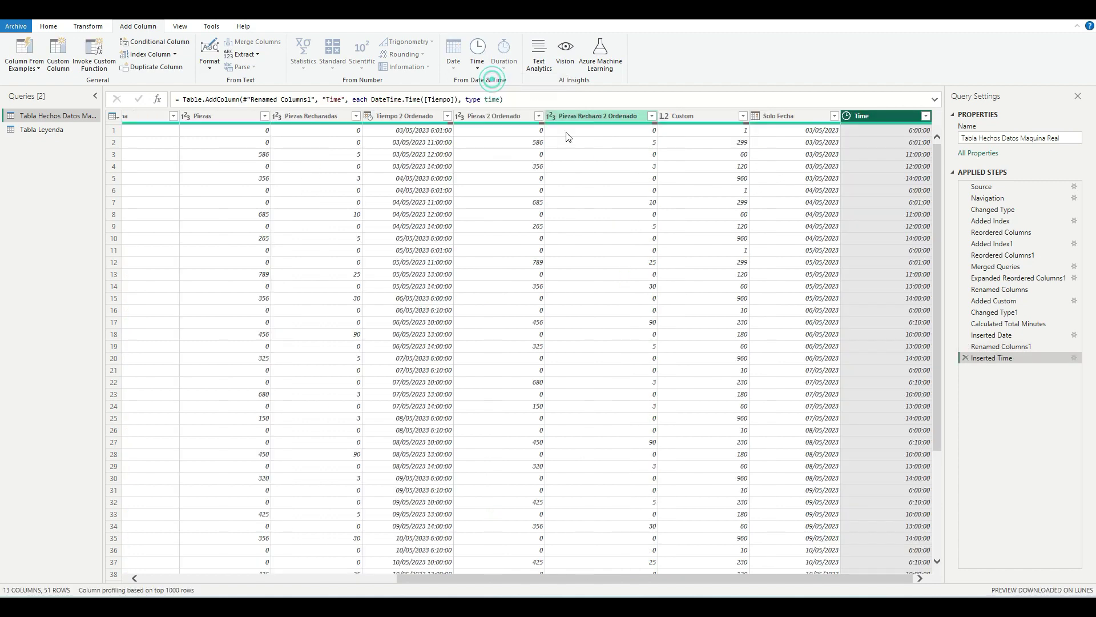
right_click(880, 114)
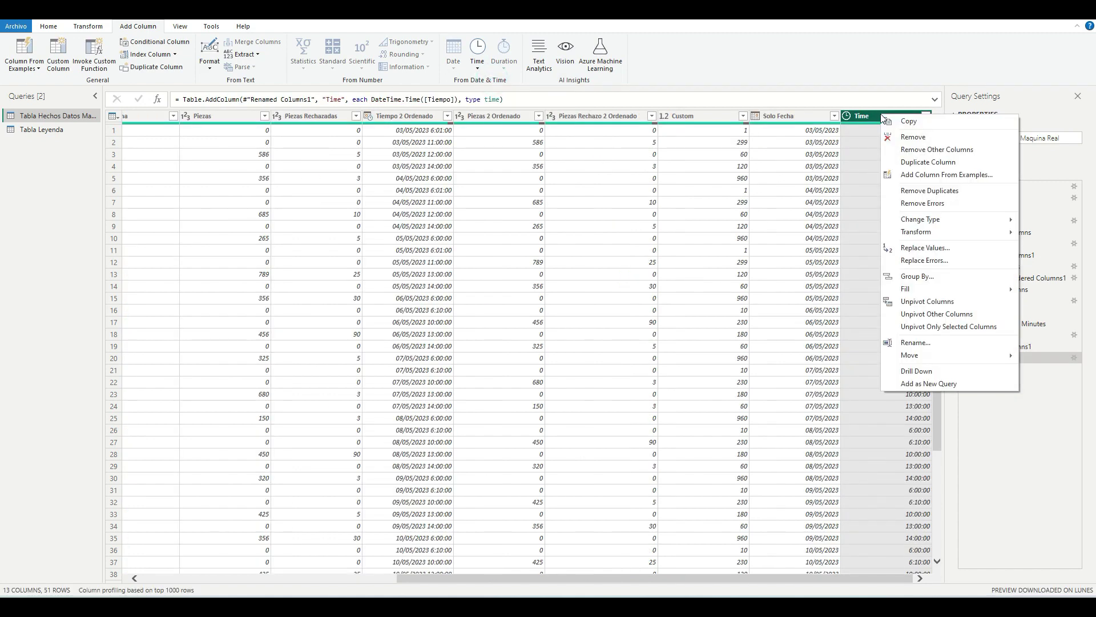
click(933, 343)
text(Sp)
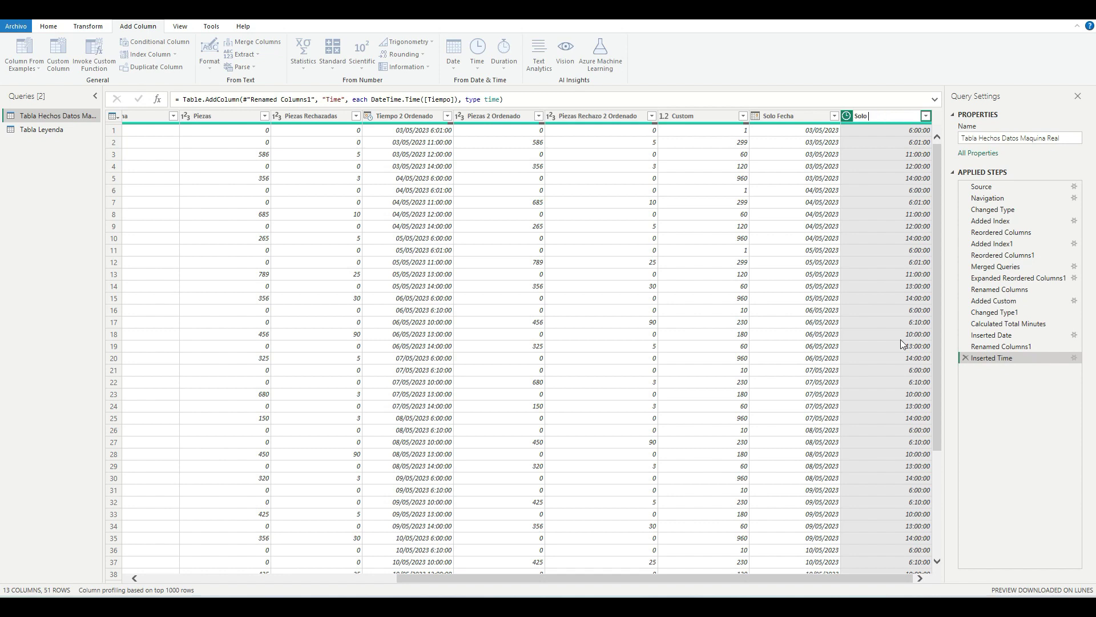
key(Return)
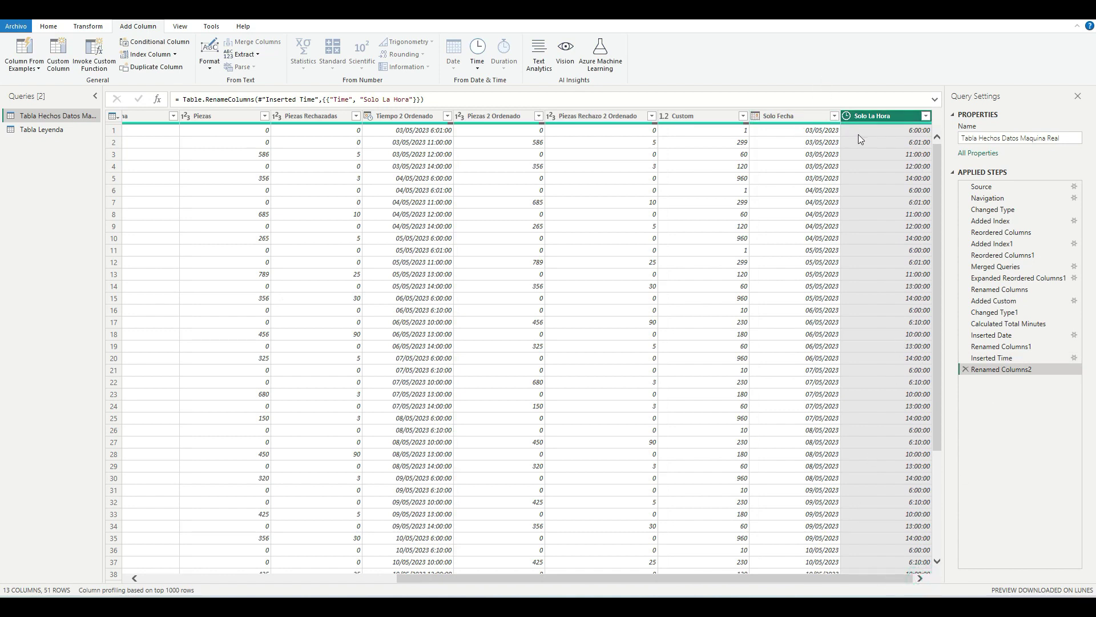
click(423, 142)
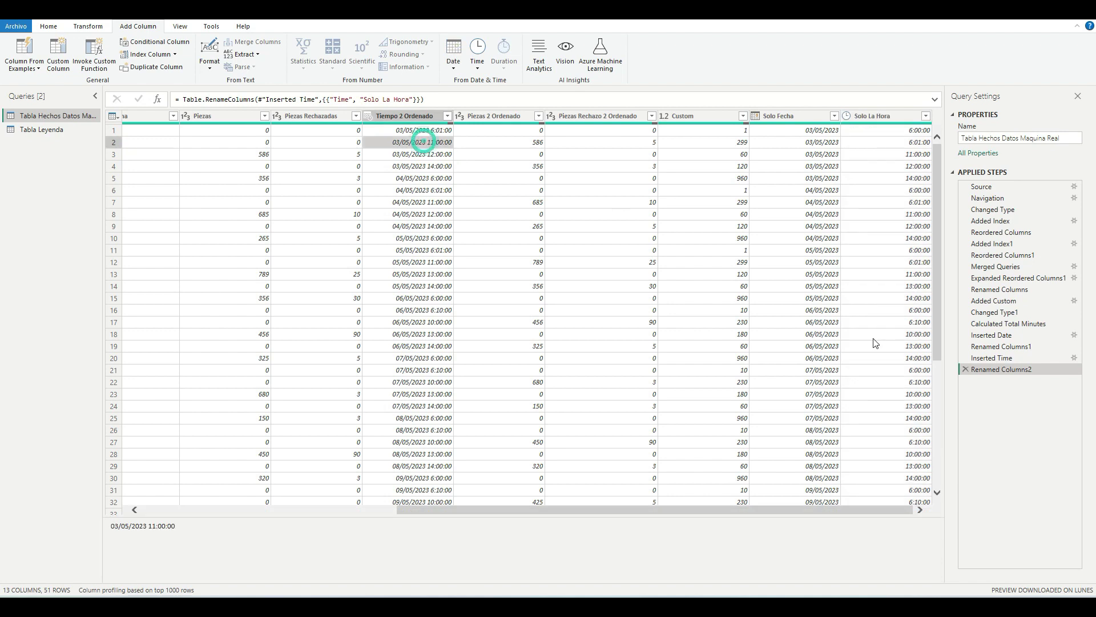
drag(831, 508, 856, 495)
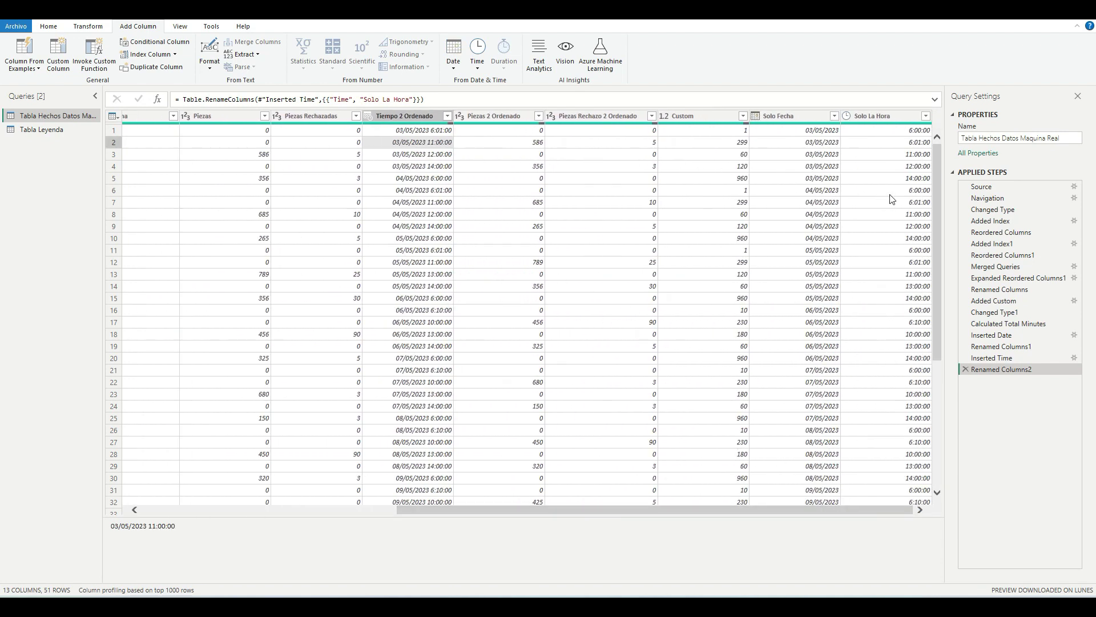
click(796, 116)
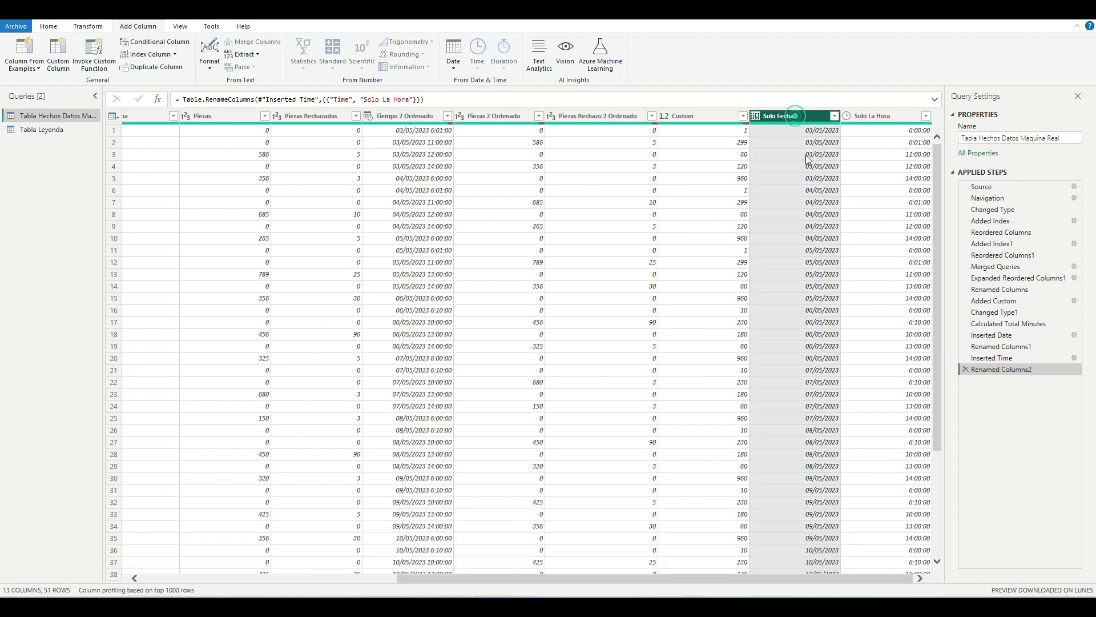
Add a new column with the Name of Day derived from the Tiempo column
drag(818, 575, 562, 575)
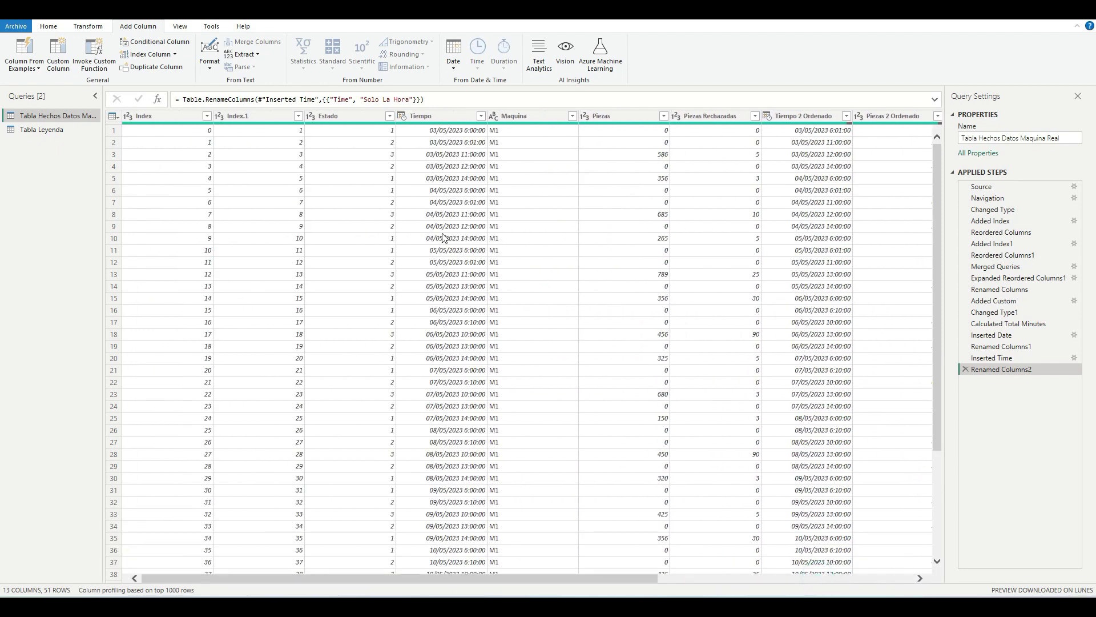
click(444, 116)
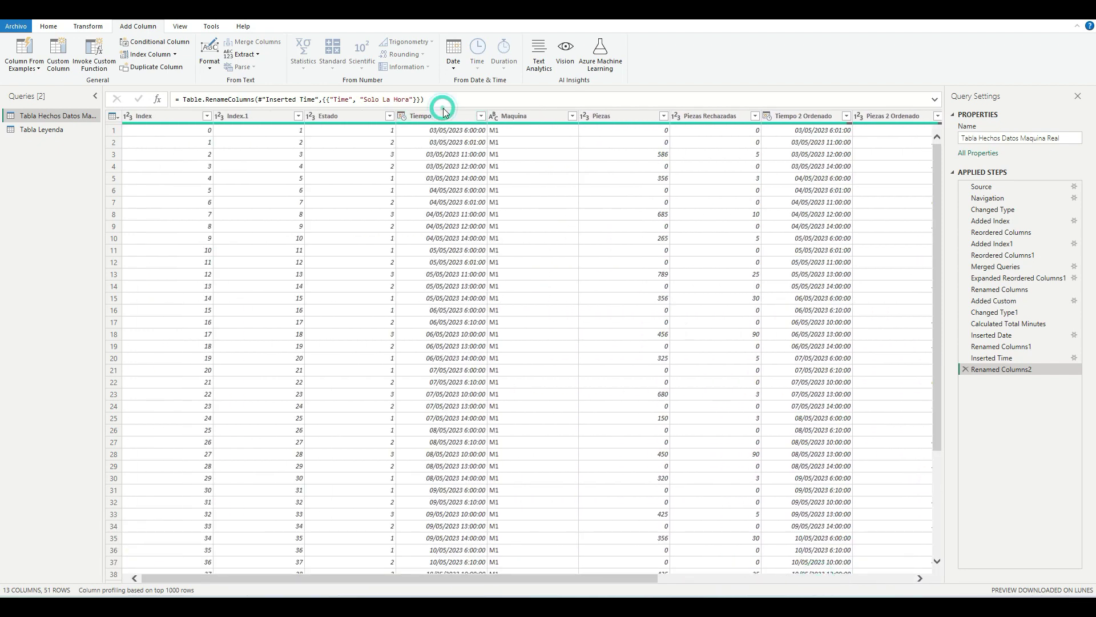
click(454, 69)
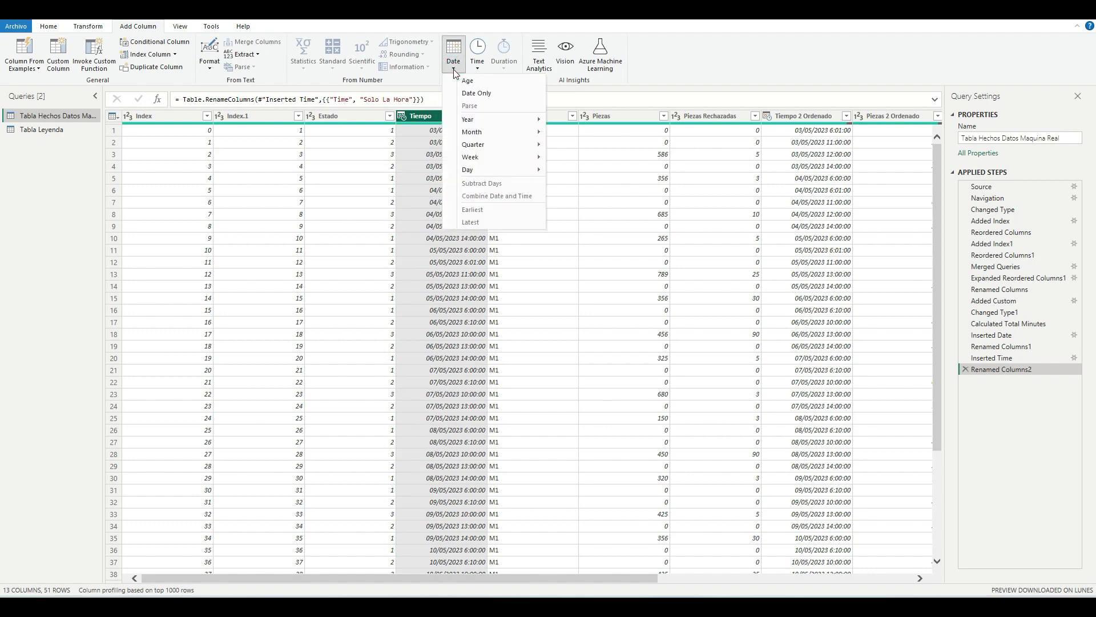
mouse_move(523, 173)
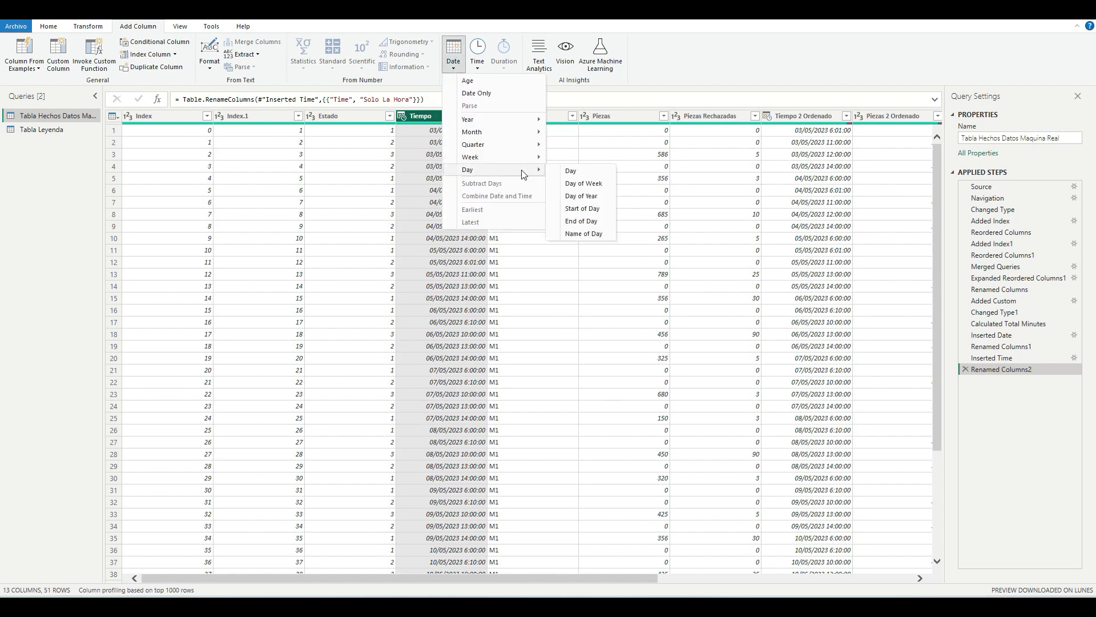
click(602, 233)
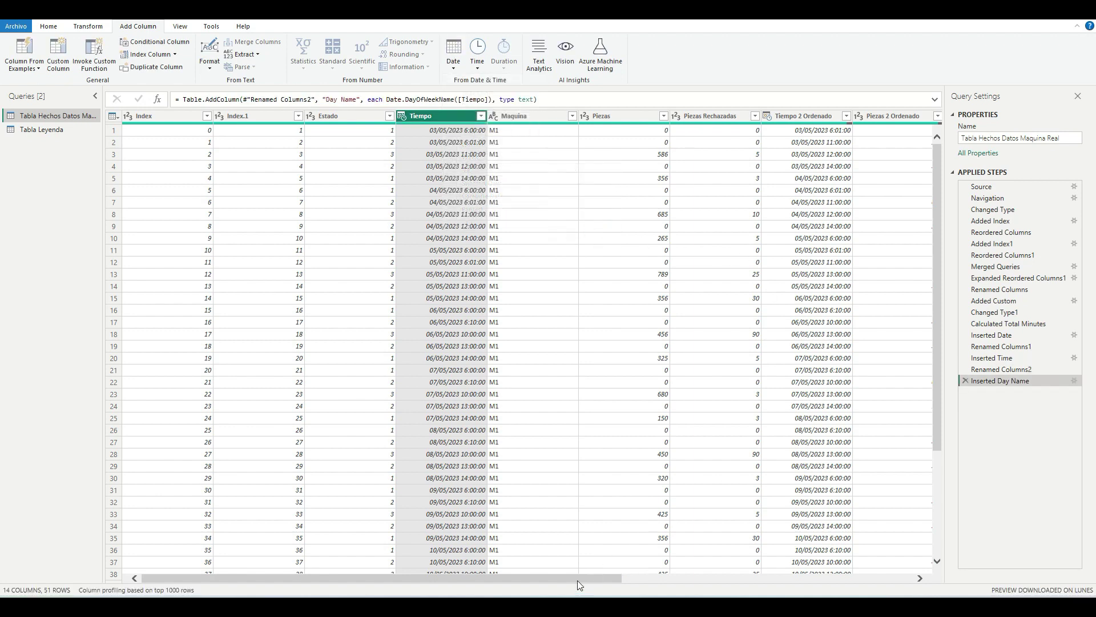
Rename the Day Name column as Nombre Día Semana
scroll(577, 580, right, 5)
click(868, 114)
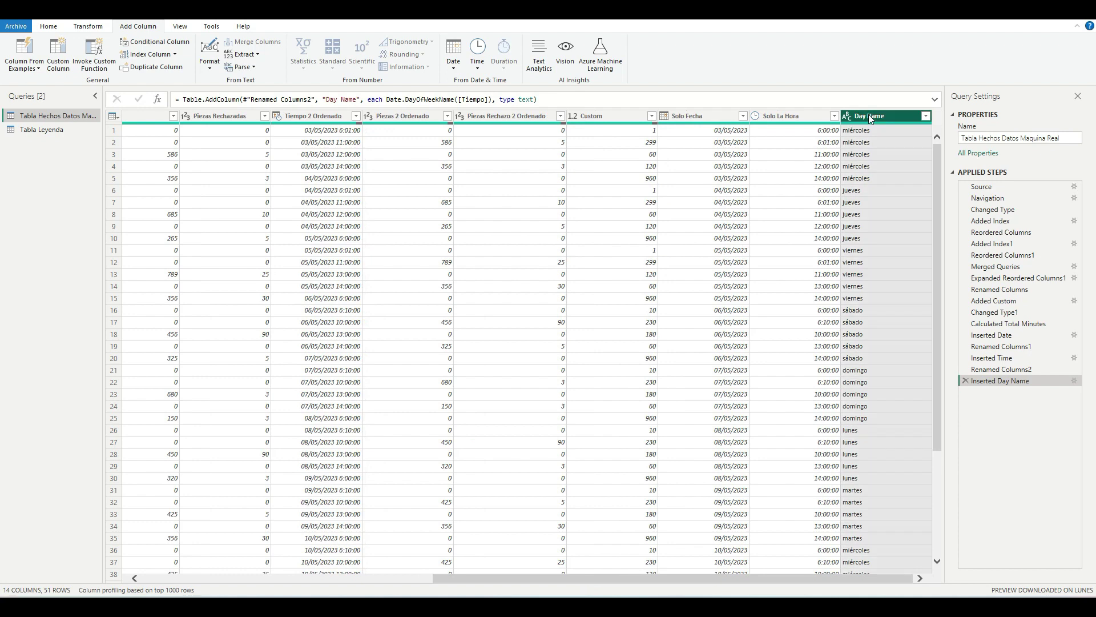
right_click(868, 115)
click(903, 354)
text(D)
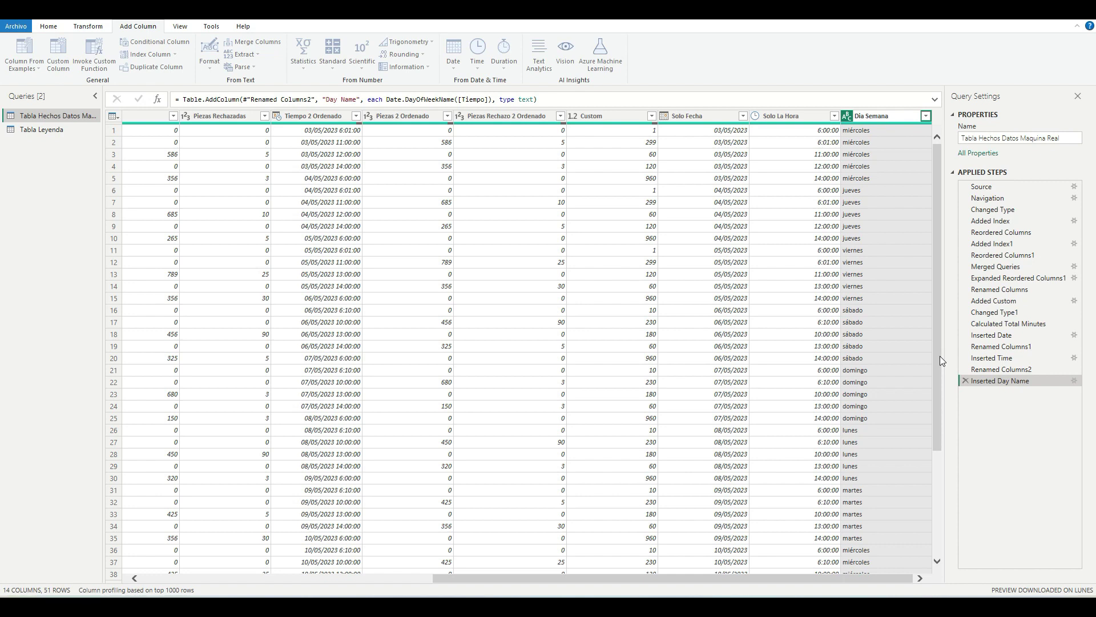
text(Nombre)
key(Return)
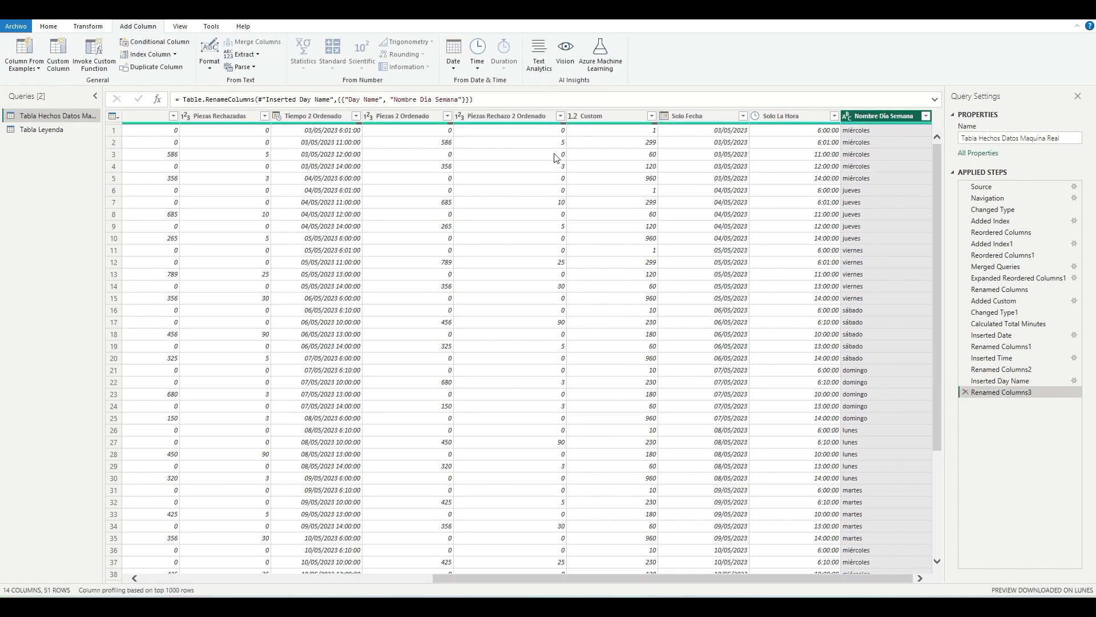
Examine the machine state codes and their labels in Tabla Leyenda, and return to the fact table query
drag(780, 582, 877, 563)
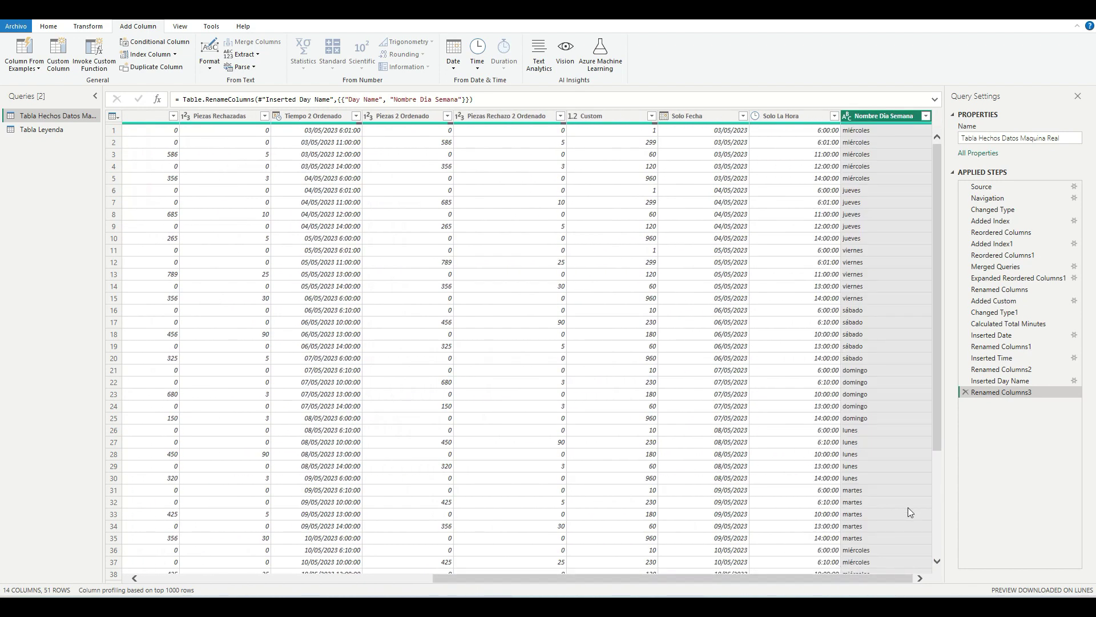
drag(943, 424, 940, 396)
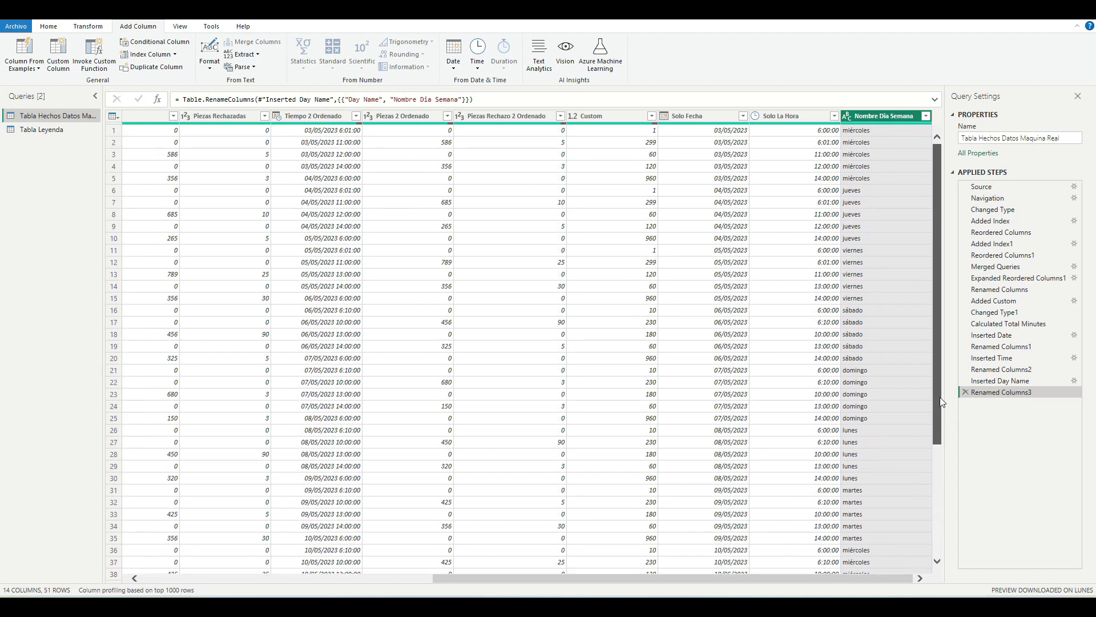
click(38, 129)
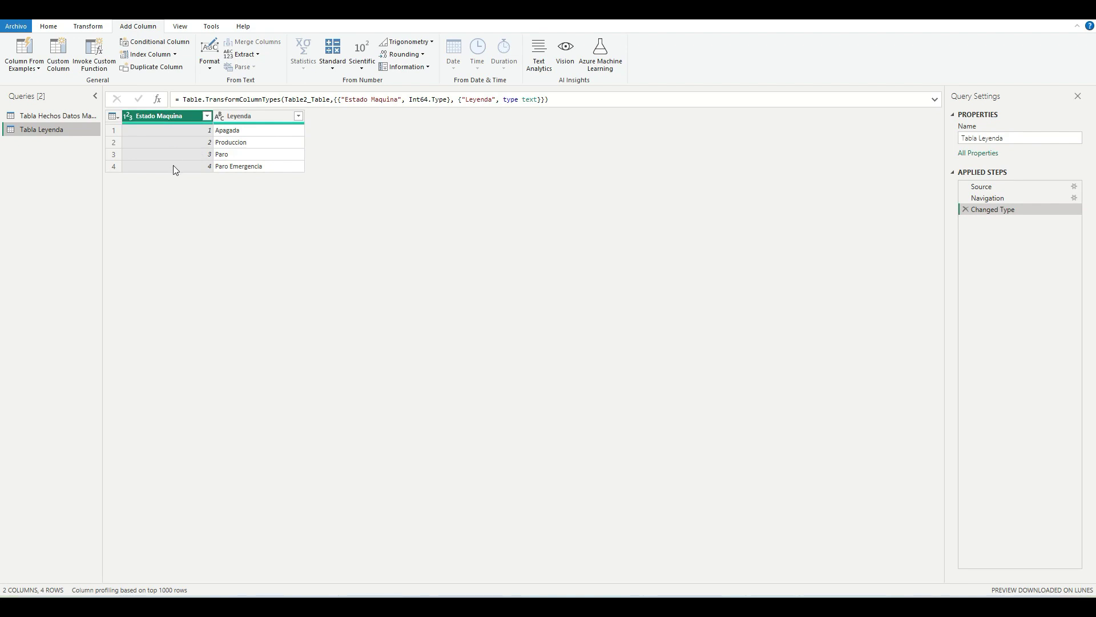
click(53, 115)
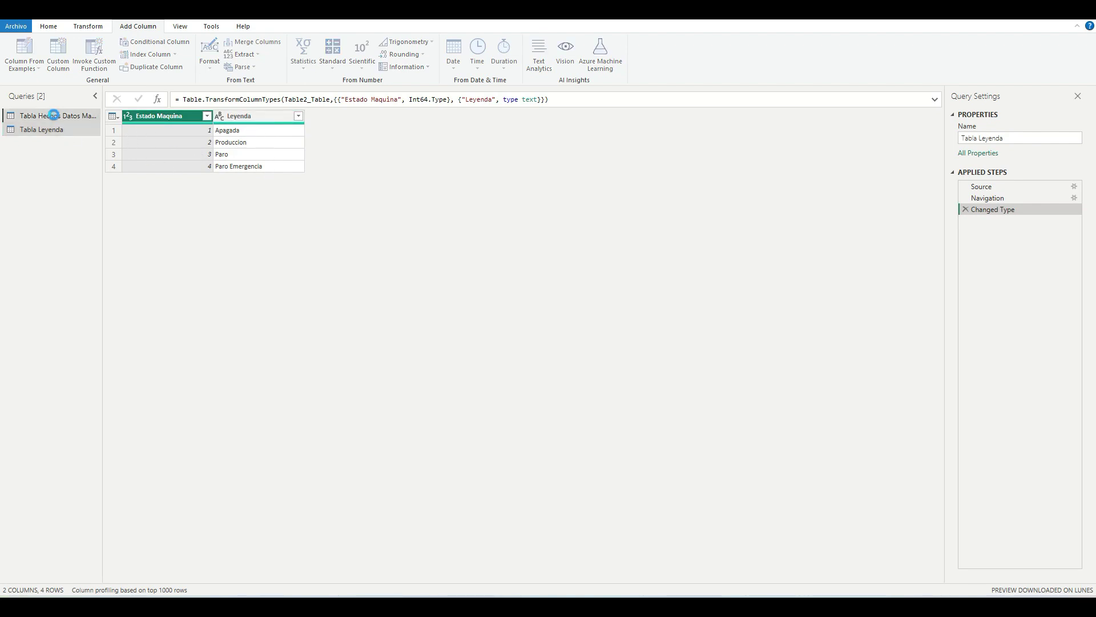
Apply the pending query changes for the fact table with its new date, time and day-name columns
drag(601, 578, 904, 559)
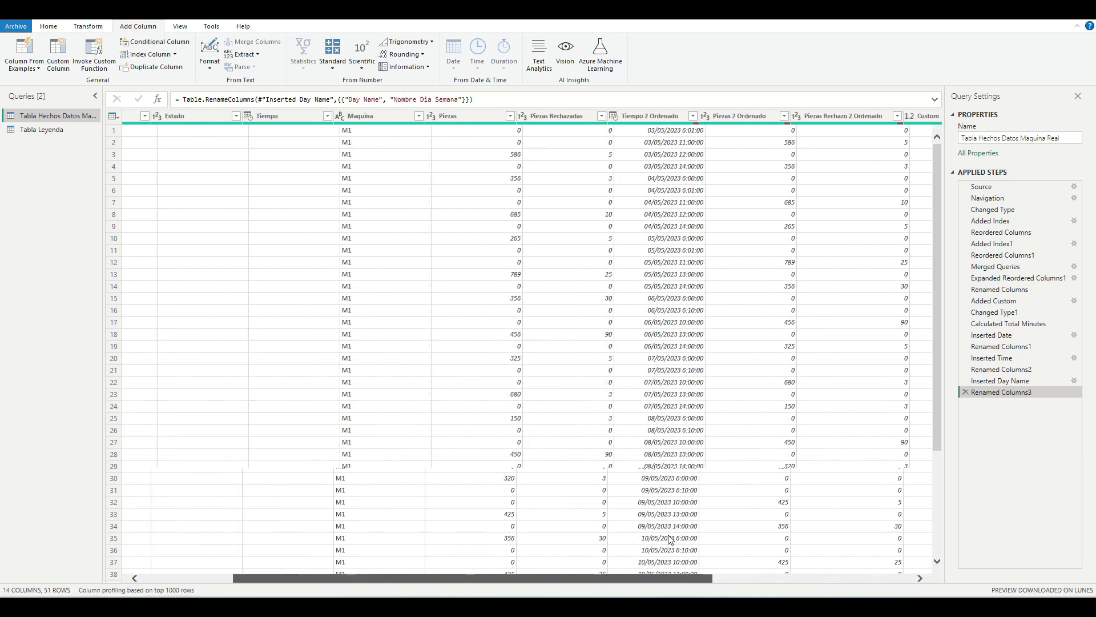
click(27, 26)
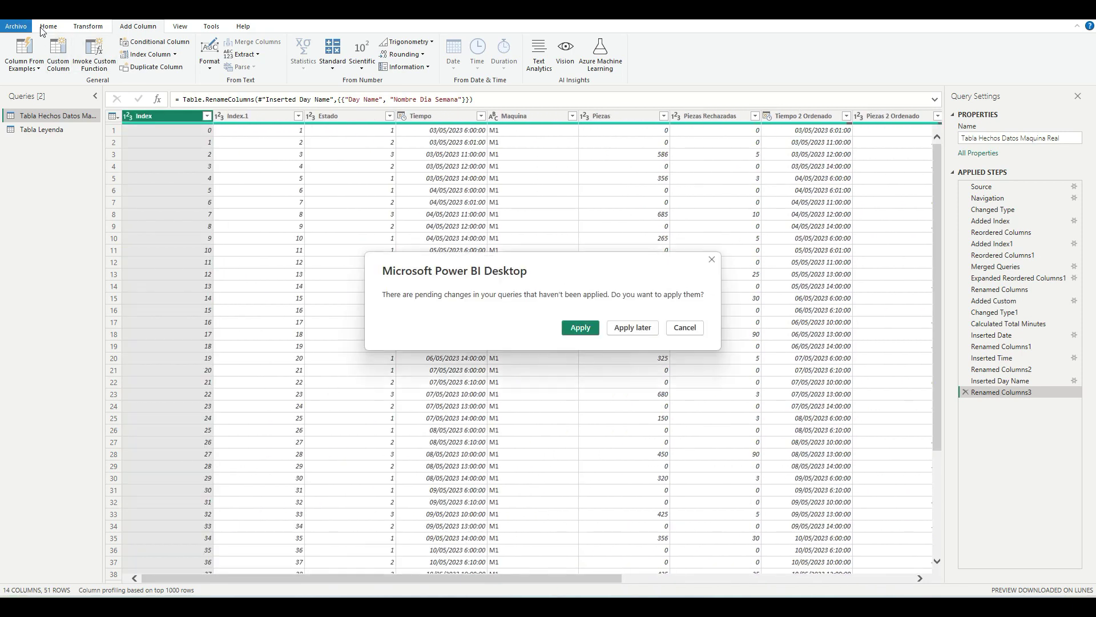
click(512, 395)
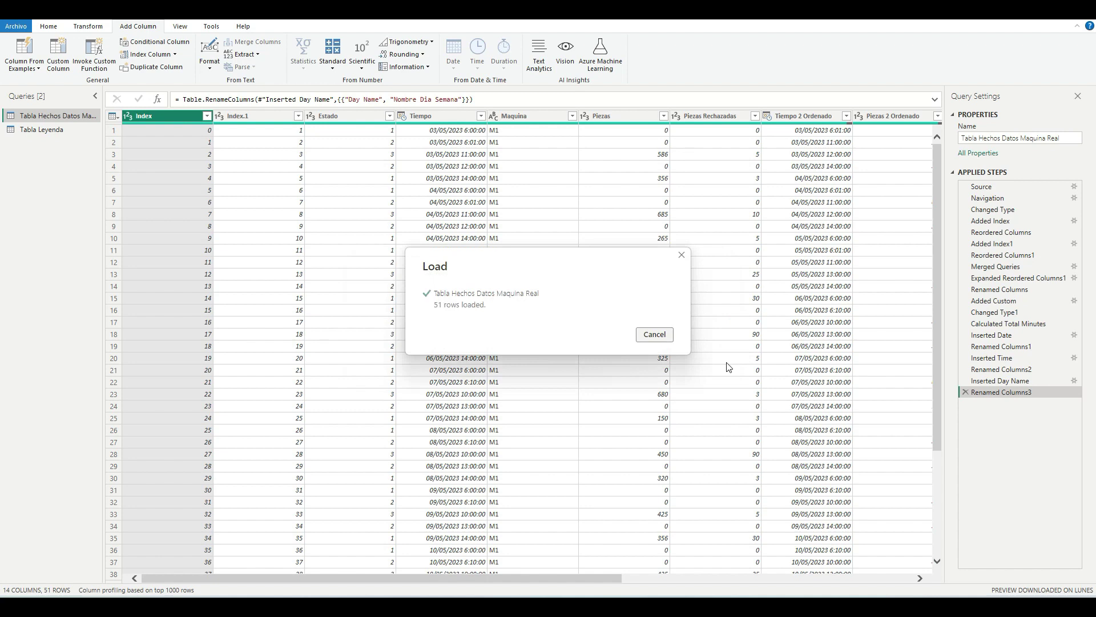